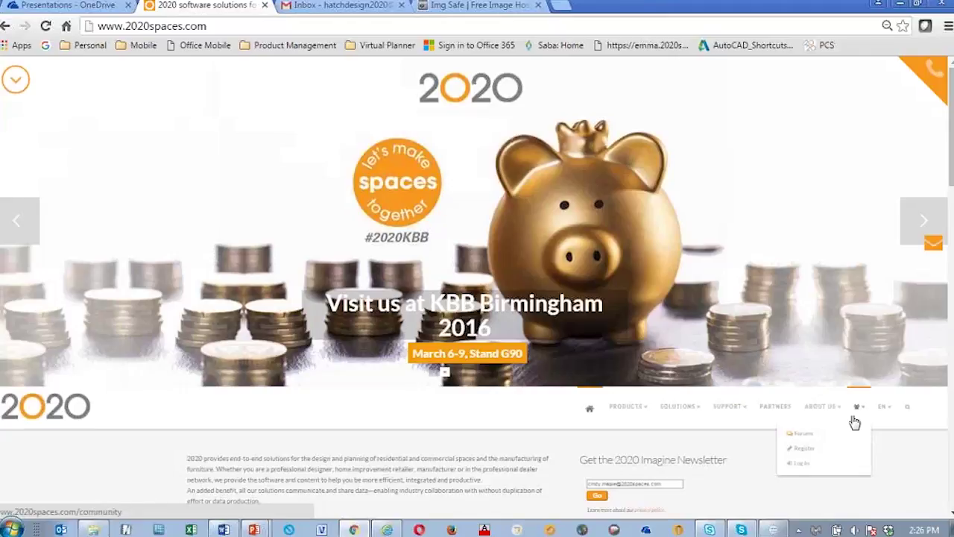
Step: Go to the 2020 Community page and open its Register account form
click(805, 450)
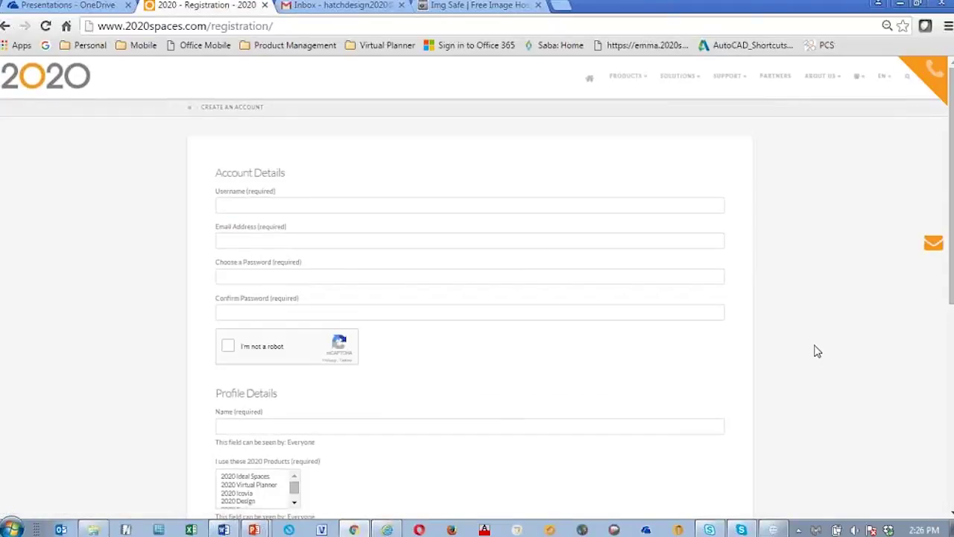
click(860, 82)
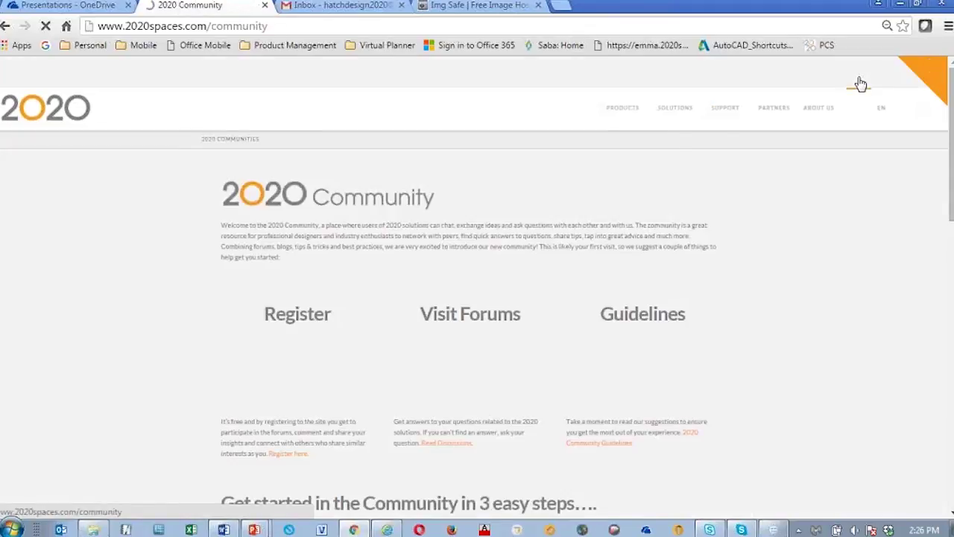
scroll(782, 346, down, 3)
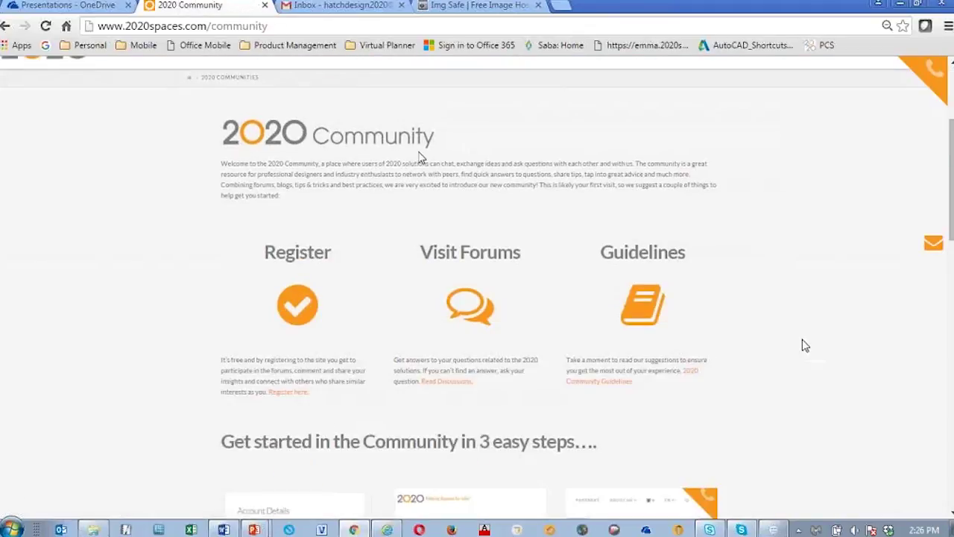
scroll(805, 345, up, 2)
scroll(769, 294, down, 3)
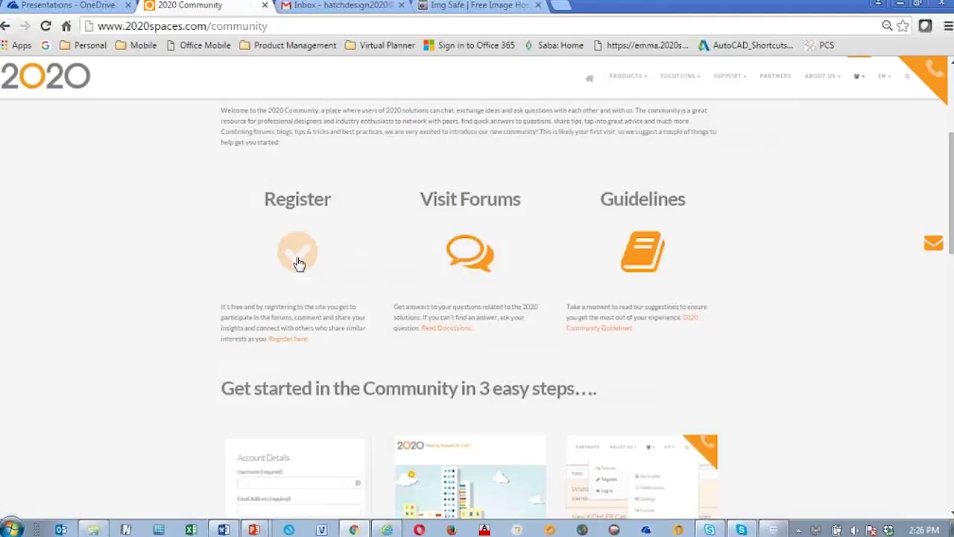
click(298, 264)
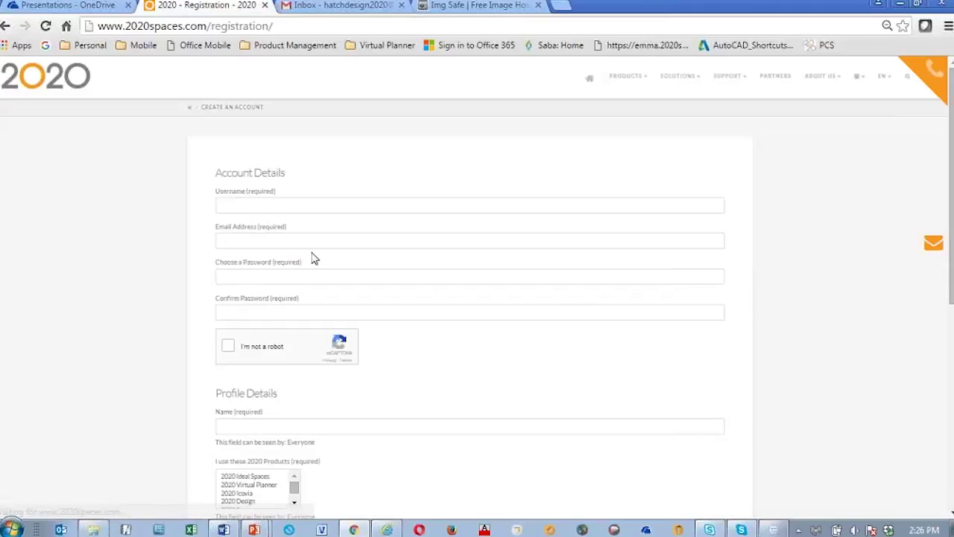
Step: Enter the account username and the e-mail address in the registration form
click(309, 203)
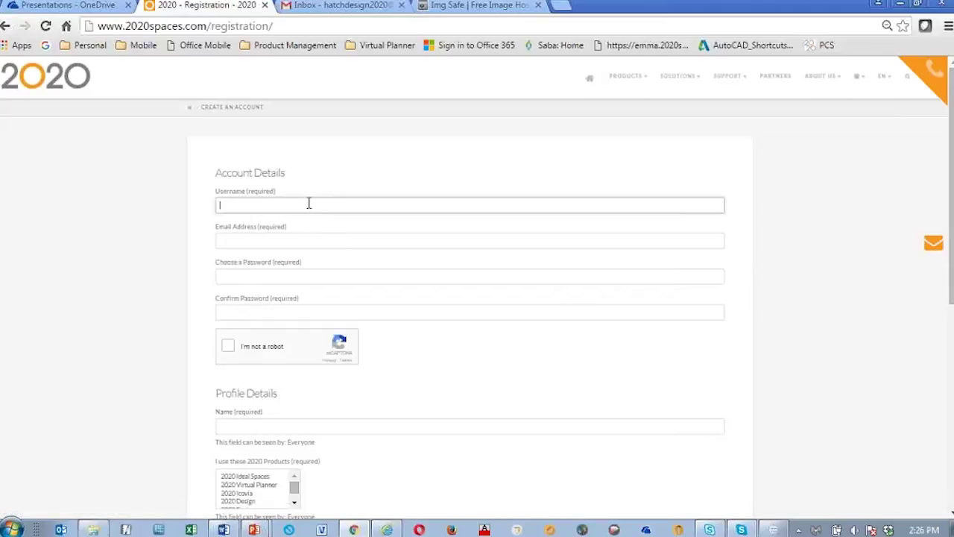
text(D)
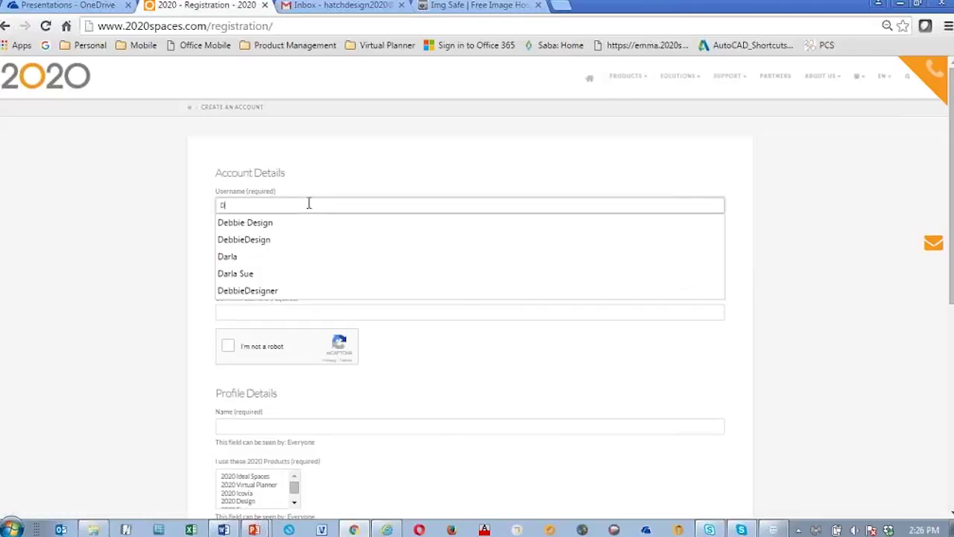
text(ebbie)
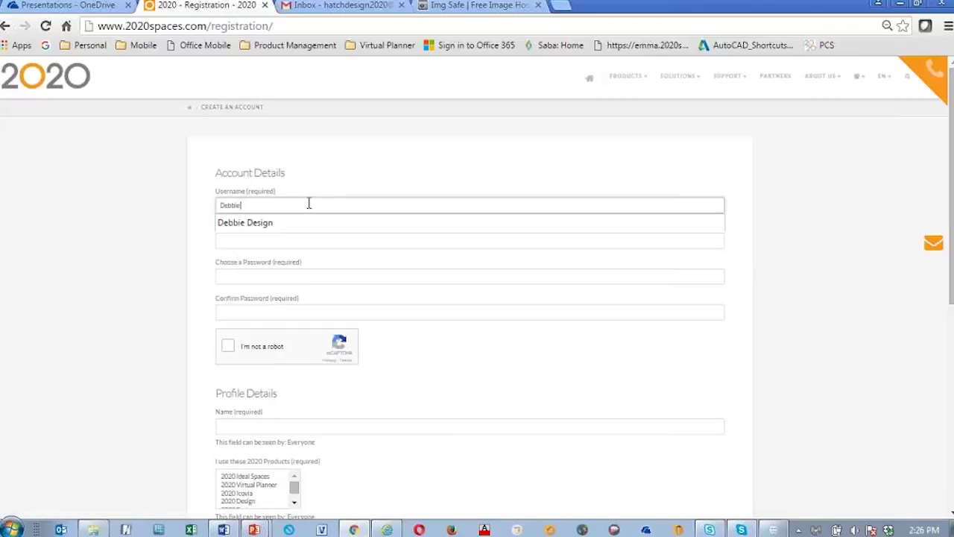
text( Design)
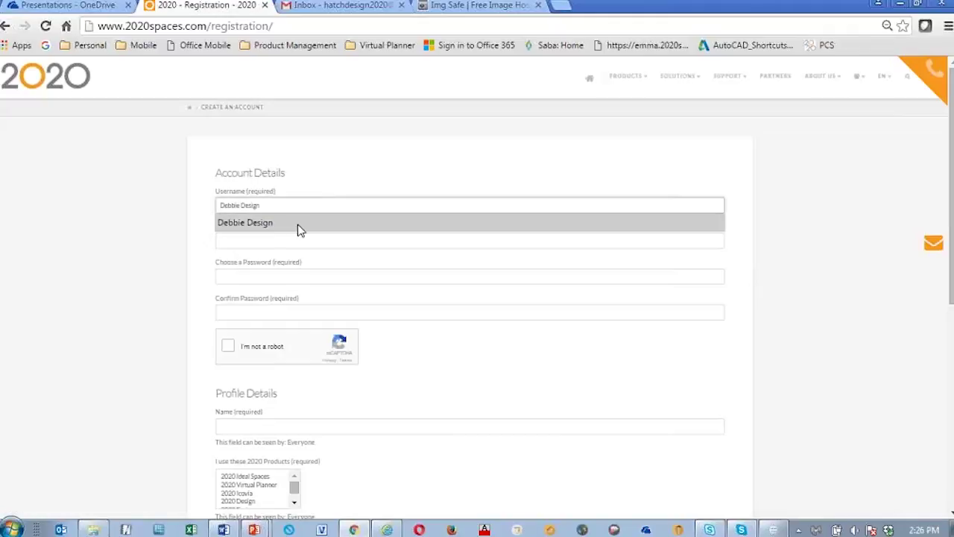
click(253, 256)
click(323, 246)
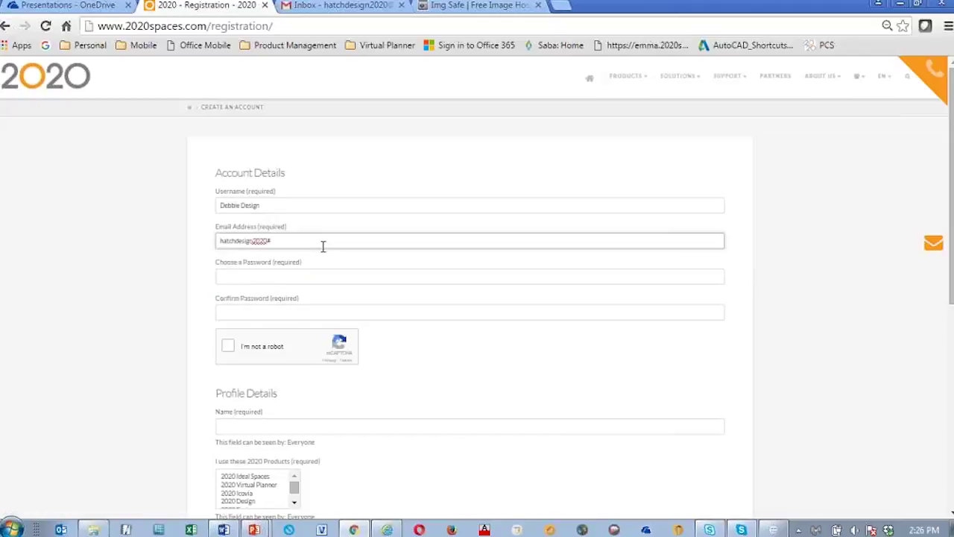
Step: Enter the account password and confirm it in the Confirm Password field
click(249, 279)
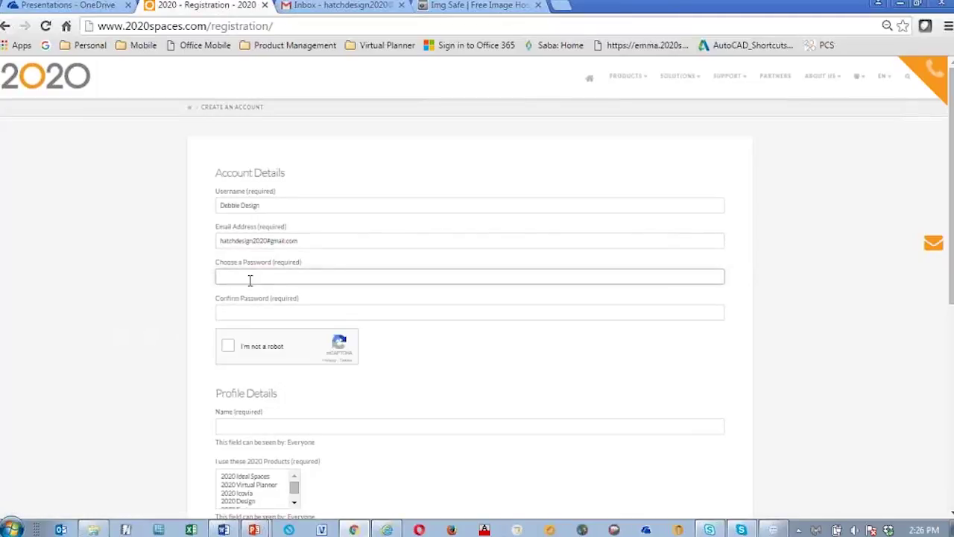
text(•••••••••••)
key(Tab)
text(•••••••••••)
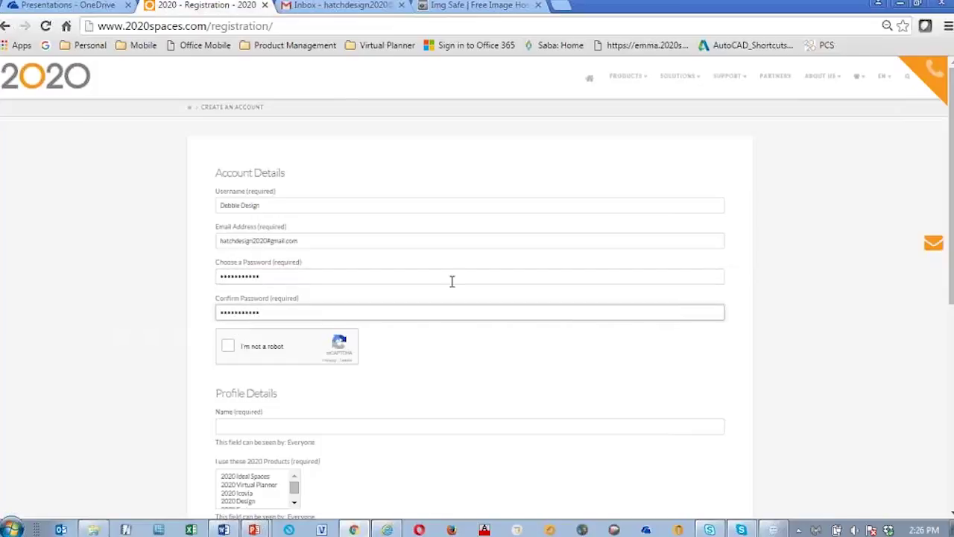
scroll(451, 279, down, 1)
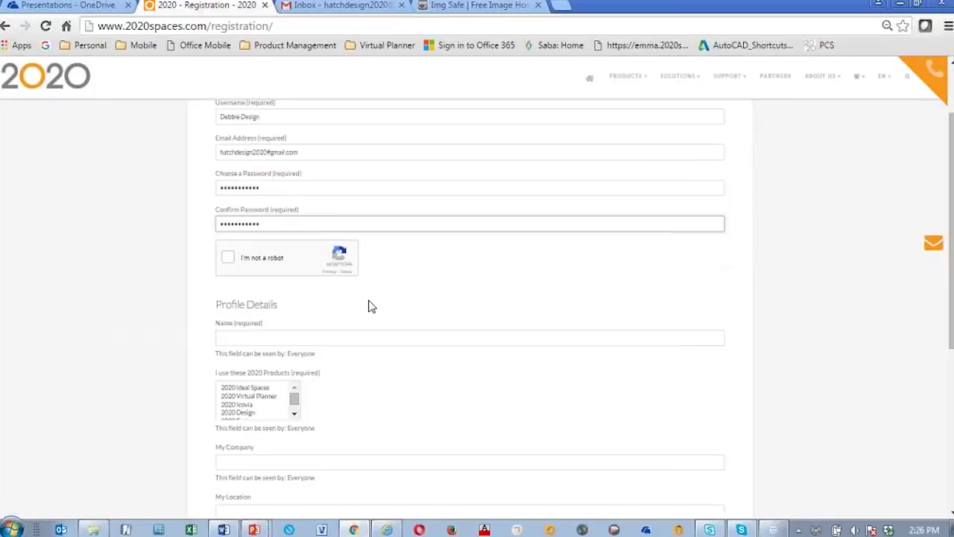
Step: Pass the reCAPTCHA by selecting the dessert, fries and sandwich food tiles and verifying
click(230, 261)
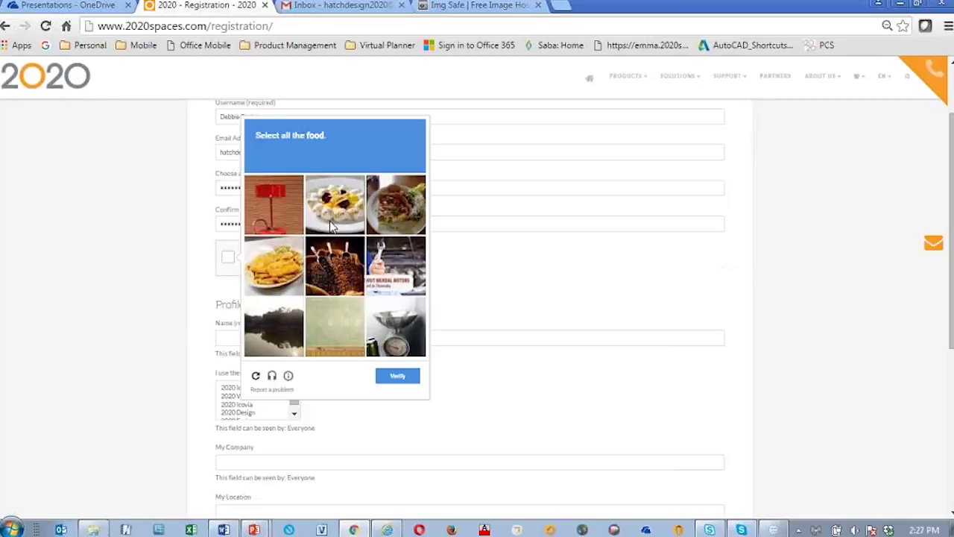
click(335, 207)
click(274, 266)
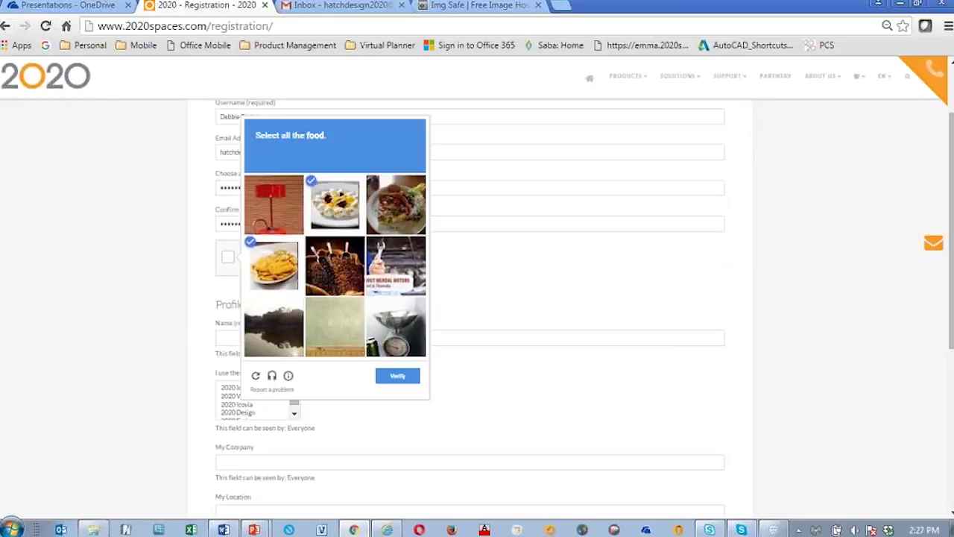
click(396, 206)
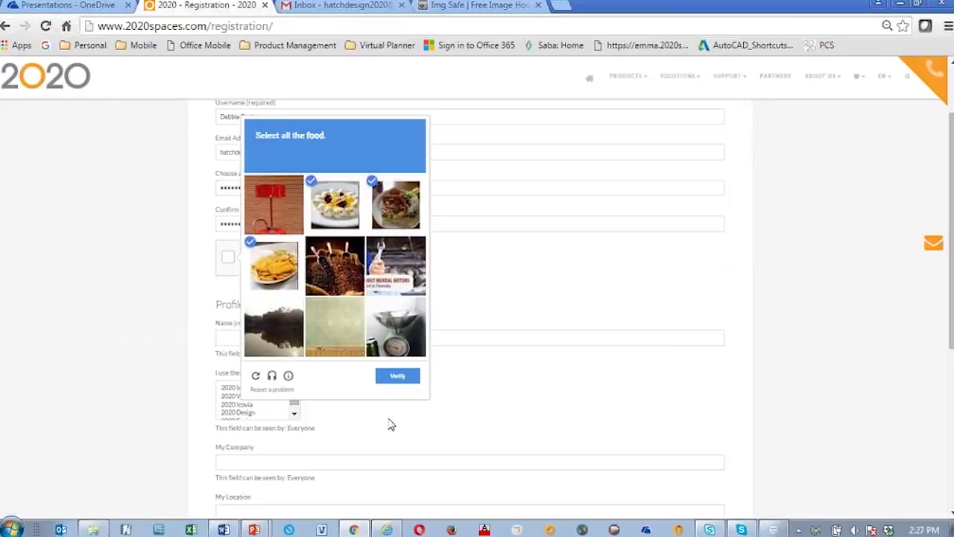
click(405, 381)
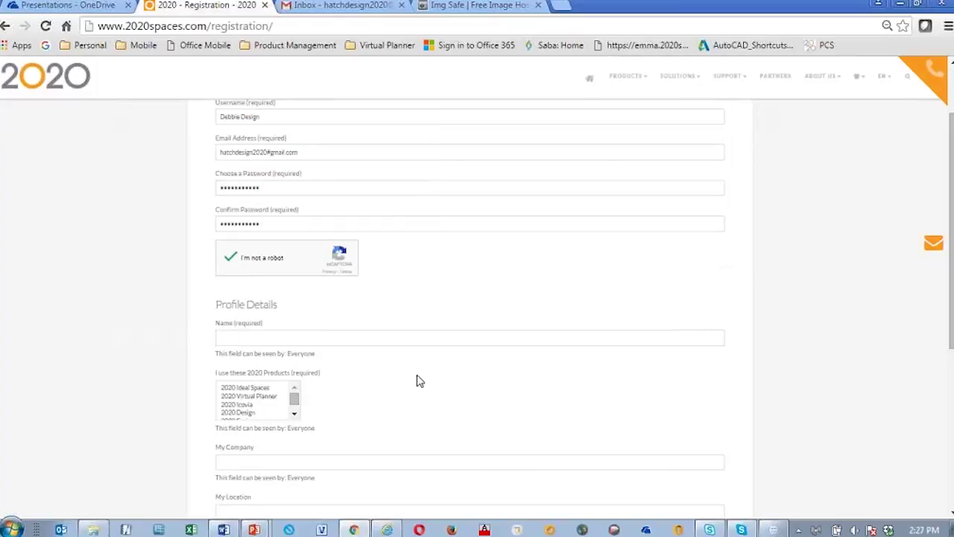
scroll(517, 324, down, 3)
Step: Enter the member's full name in the profile Name field
click(268, 231)
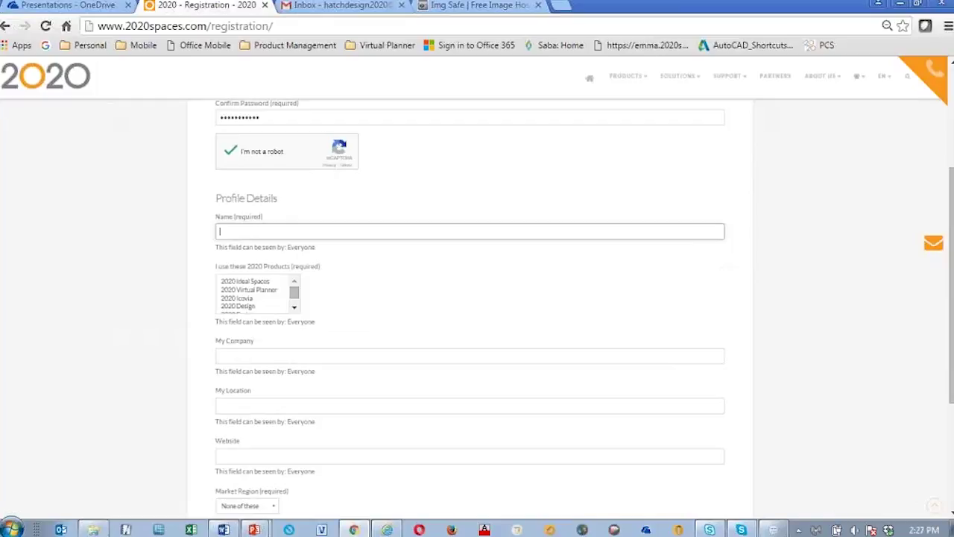
text(Debbie Designer)
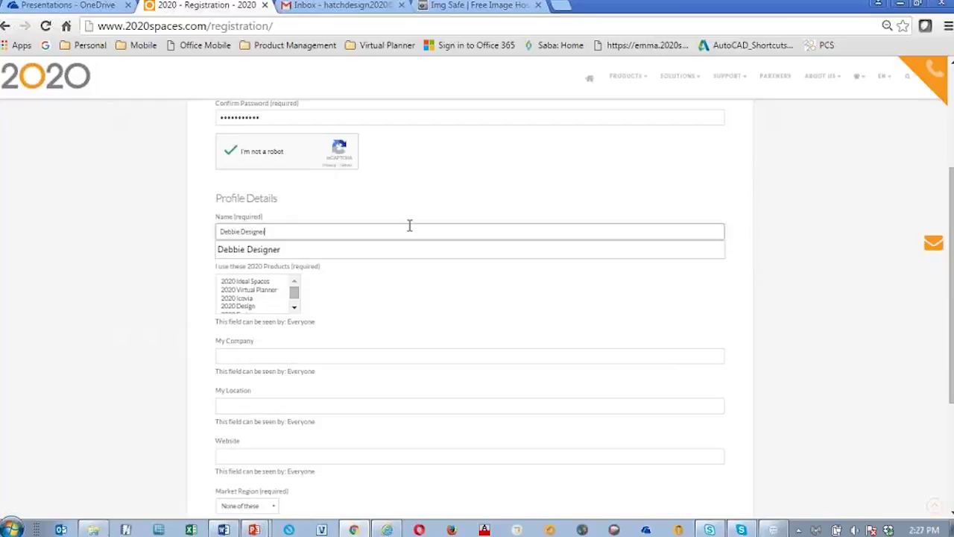
click(362, 323)
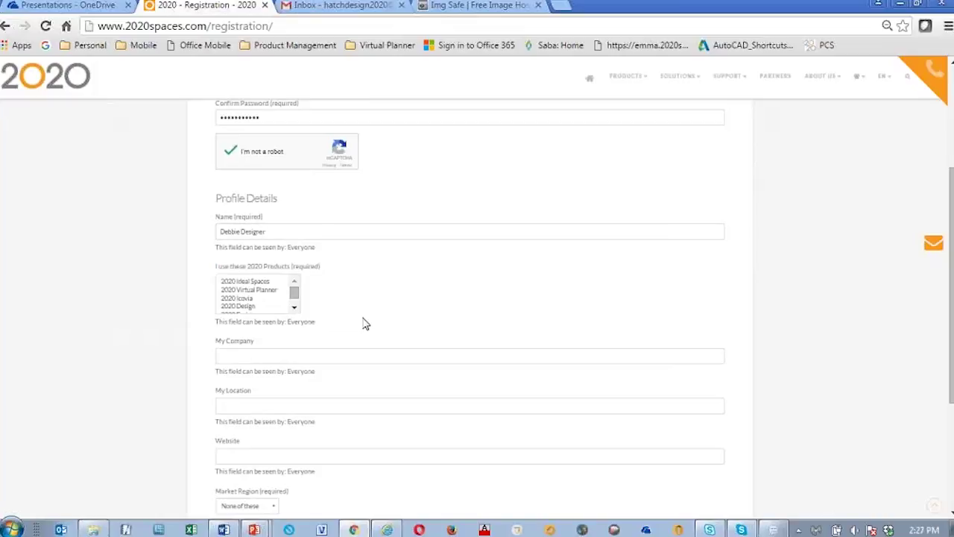
Step: Select 2020 Visual Impression and 2020 Worksheet in the products used list
click(296, 298)
click(295, 307)
click(295, 282)
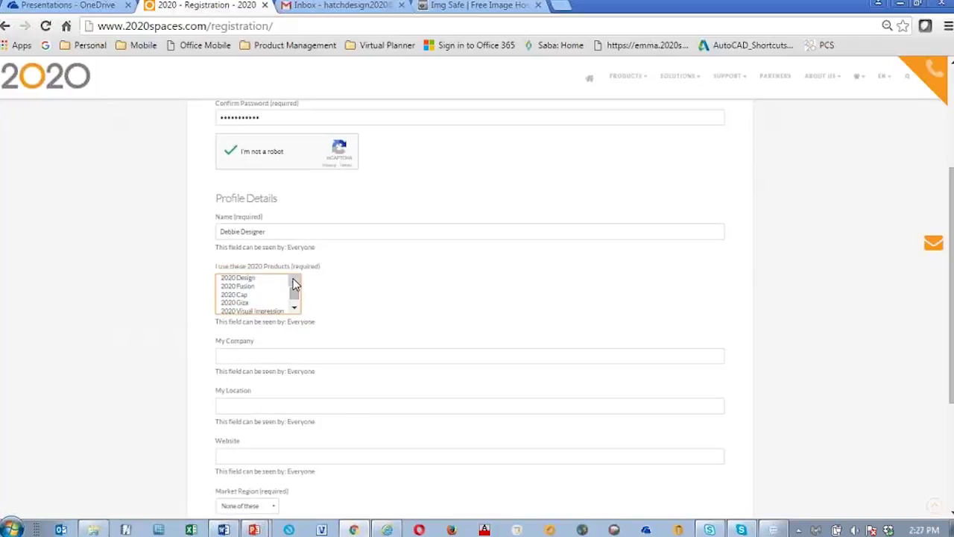
click(294, 282)
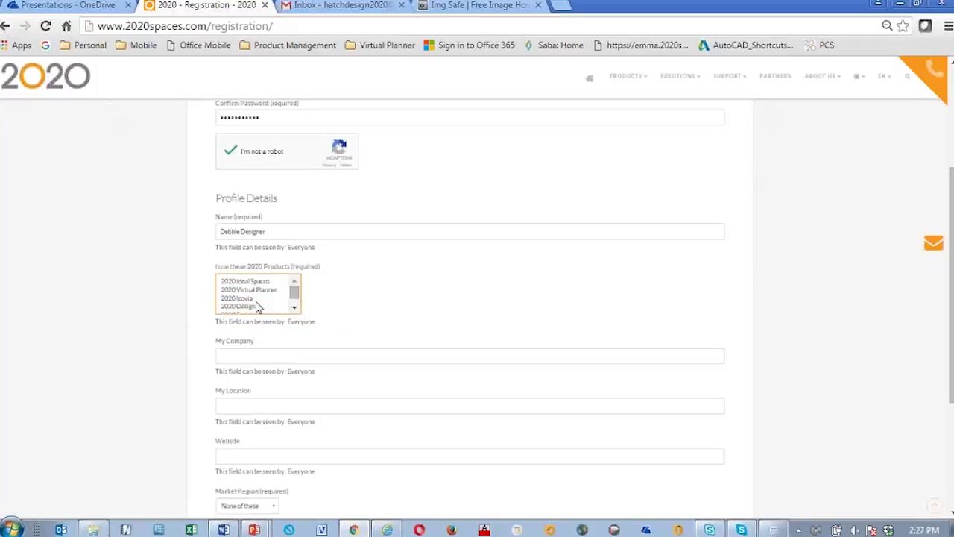
click(295, 307)
drag(251, 295, 251, 306)
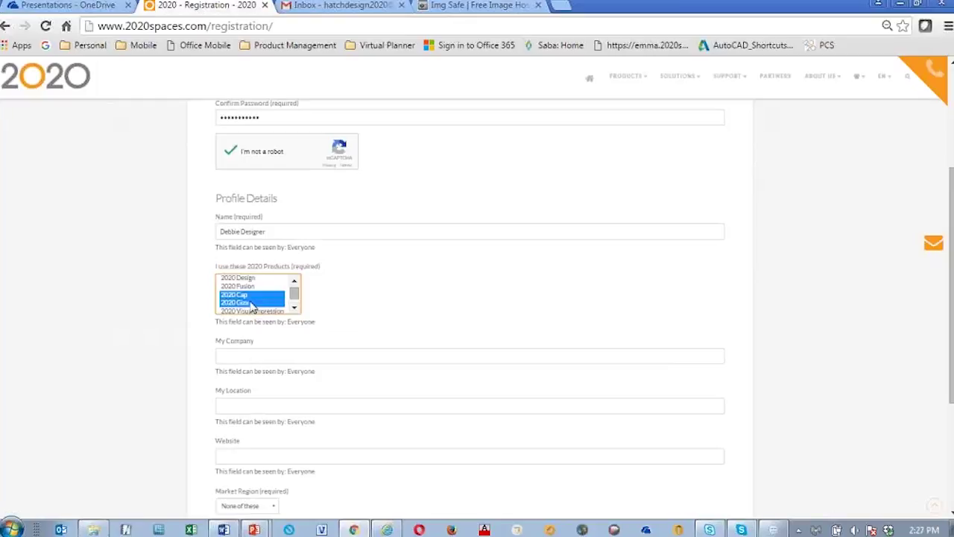
ctrl+click(261, 310)
click(294, 308)
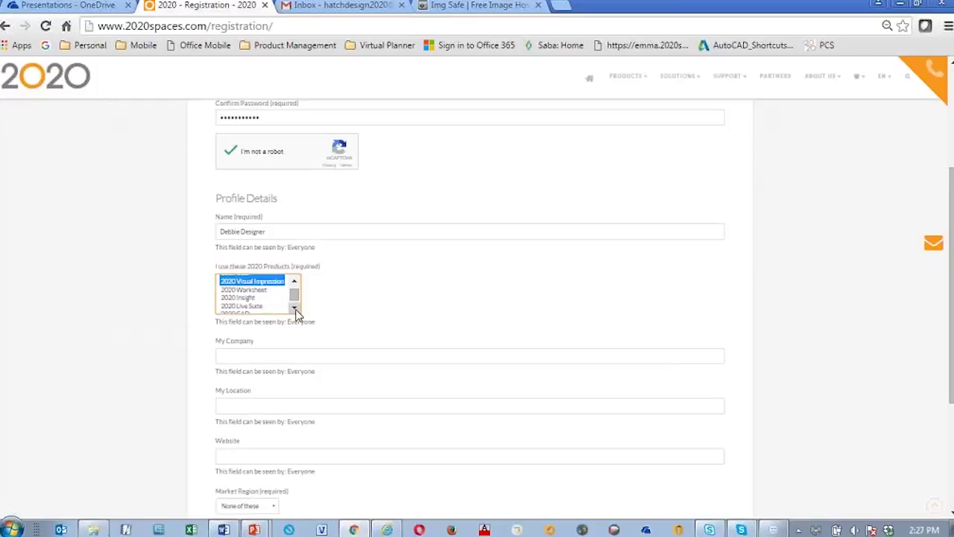
ctrl+click(252, 290)
Step: Enter 'My Company' as the company name
scroll(418, 353, down, 1)
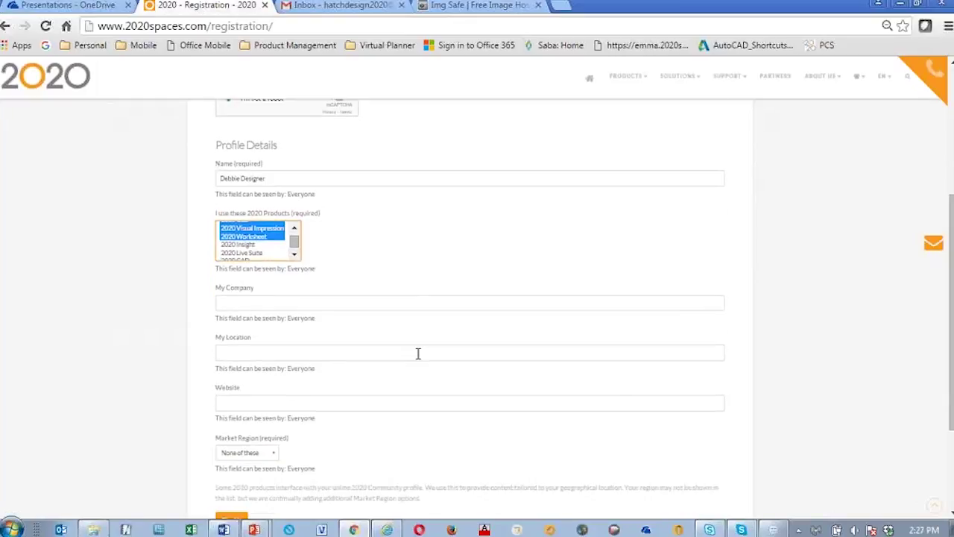
click(261, 298)
text(My Compan)
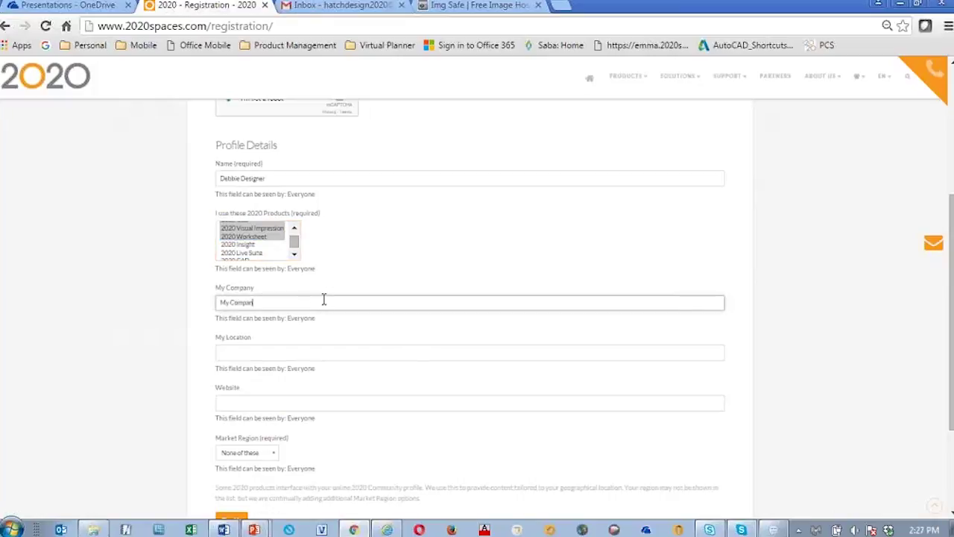
text(y)
scroll(421, 377, down, 1)
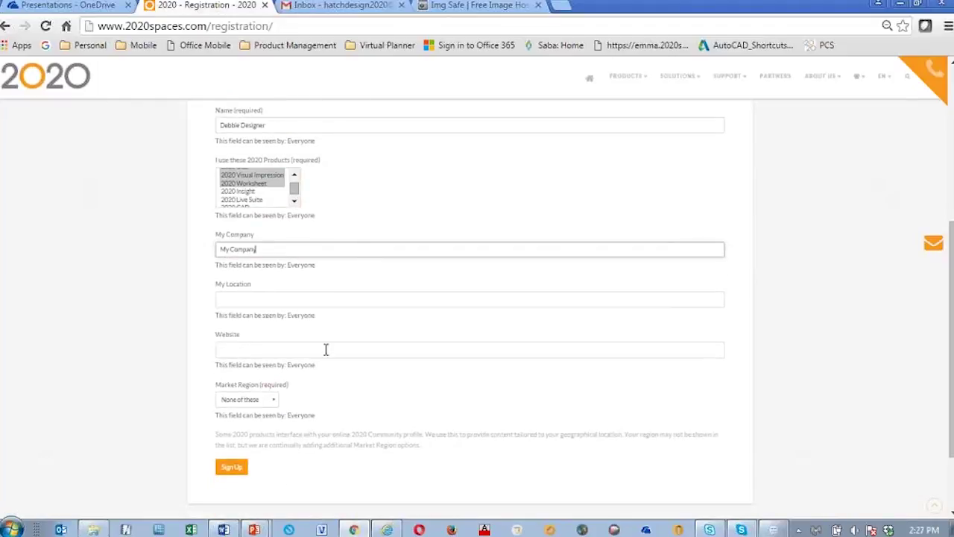
scroll(447, 388, down, 1)
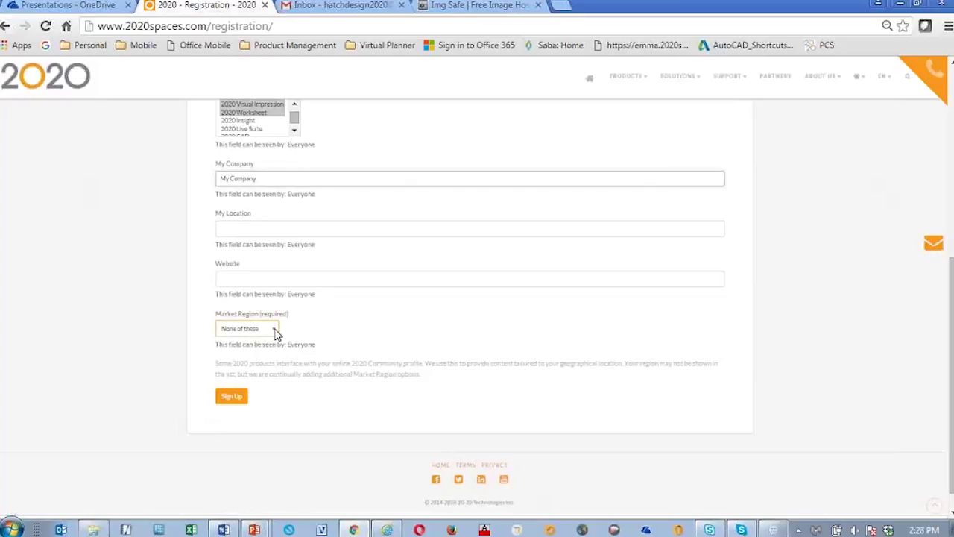
Step: Set Market Region to United States and submit the Sign Up form
click(276, 333)
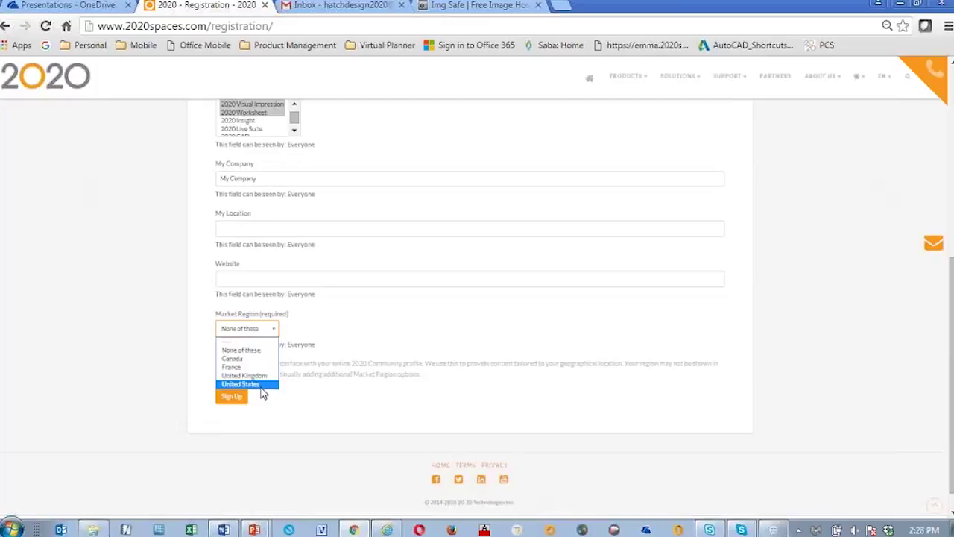
click(261, 389)
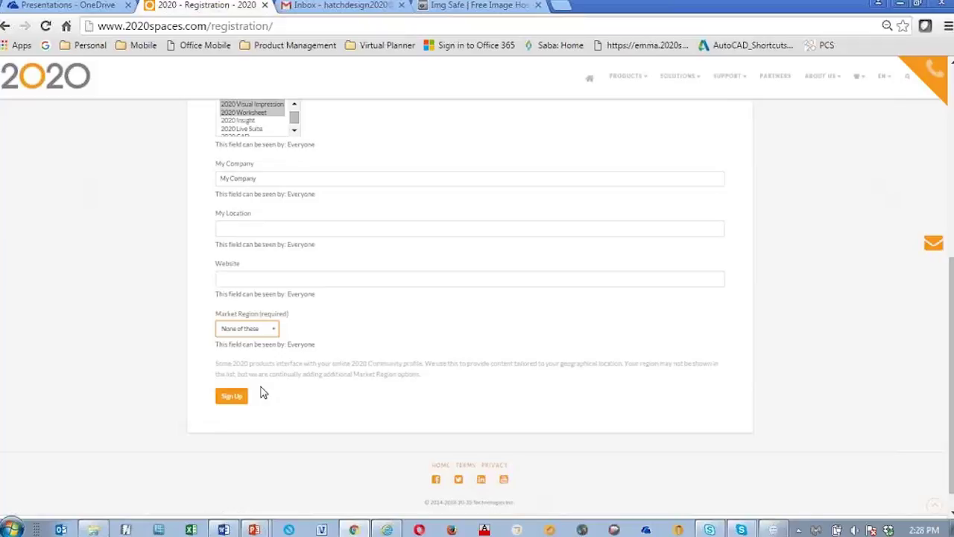
click(239, 402)
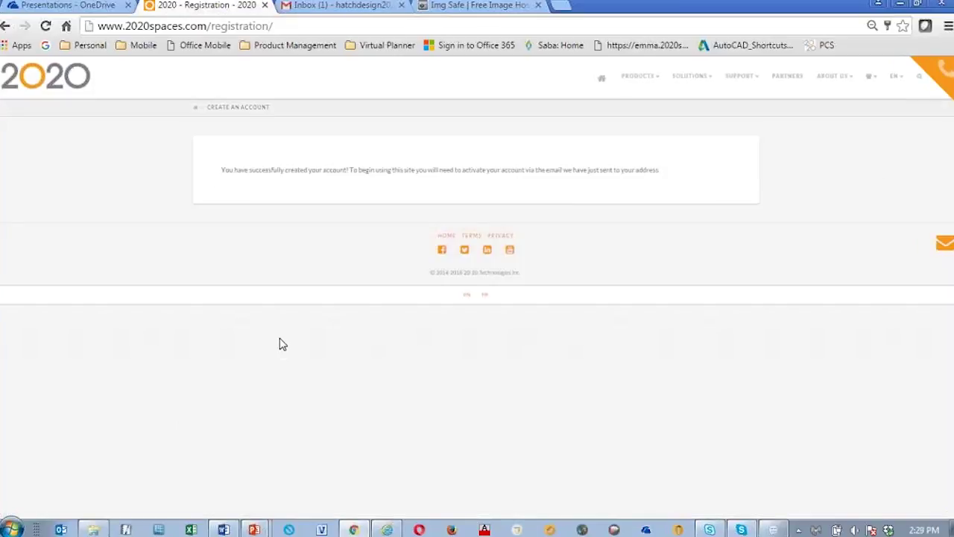
Step: Open the 'Activate your new 2020 Community account!' email in Gmail and follow its activation link
click(319, 9)
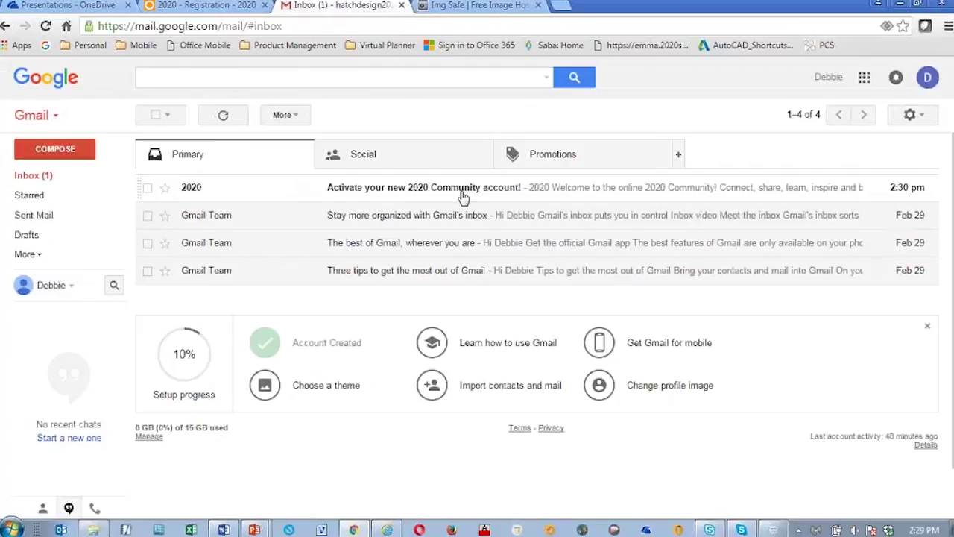
click(463, 195)
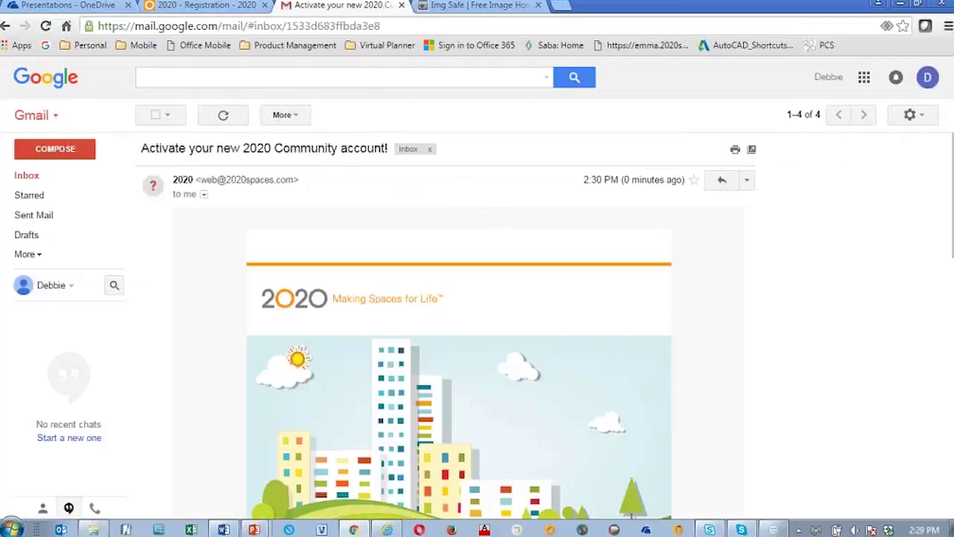
scroll(807, 313, down, 3)
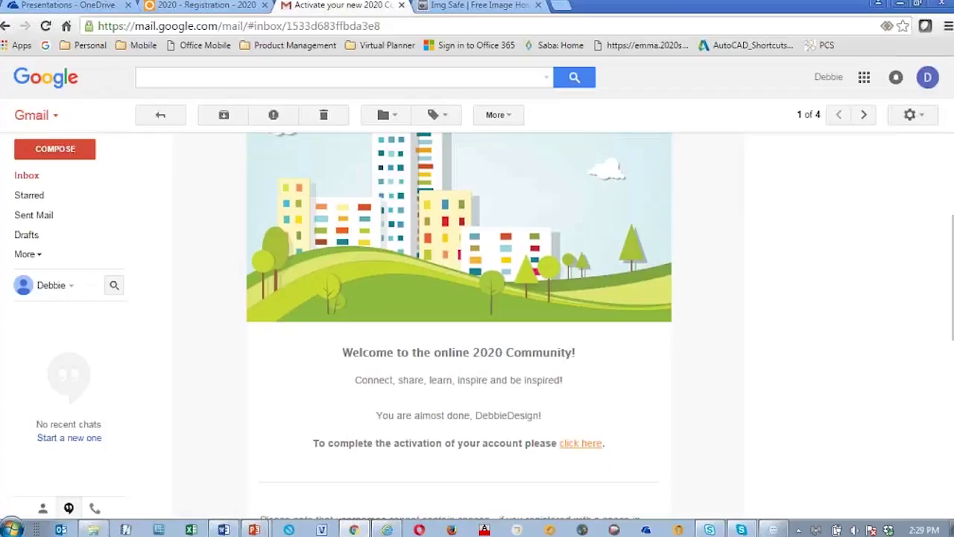
scroll(715, 380, down, 1)
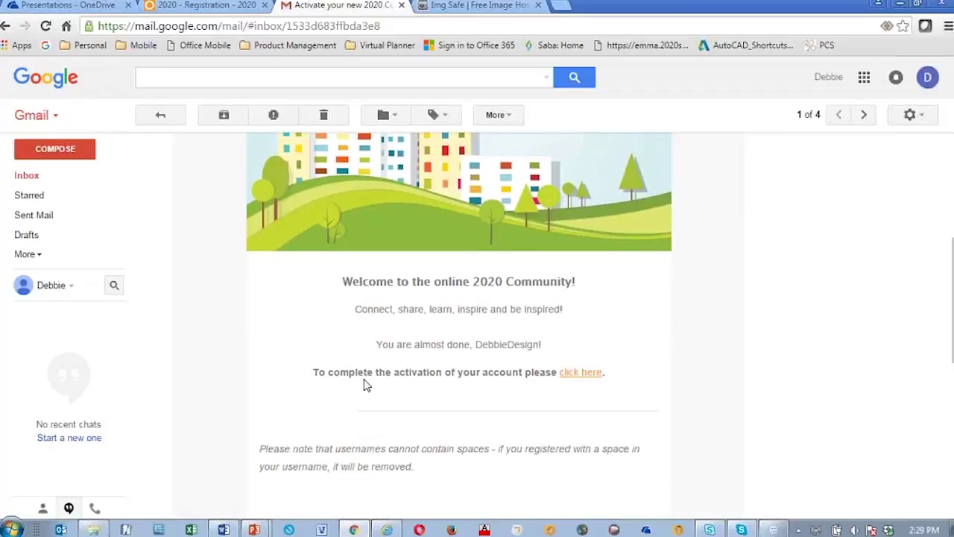
click(580, 375)
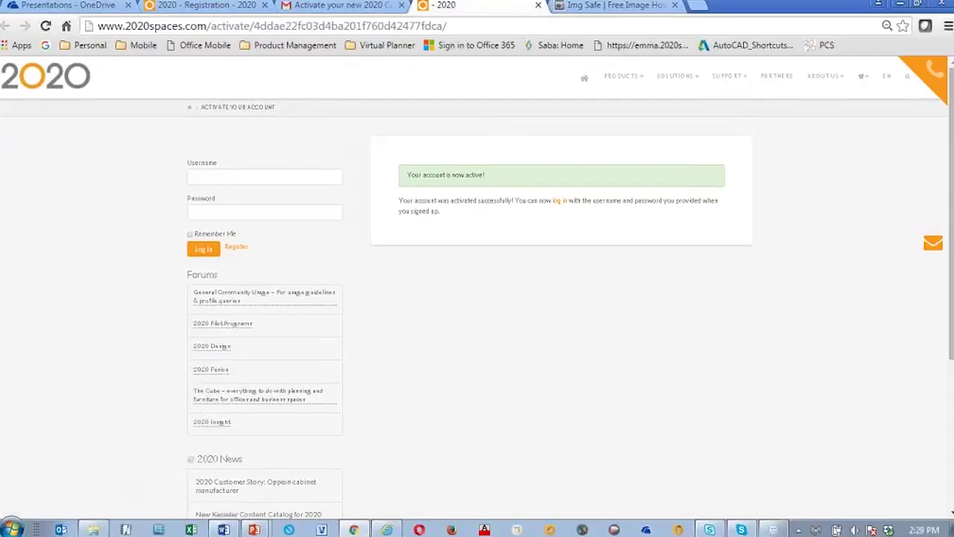
Step: On the login page, enter the new account's username and password
click(561, 208)
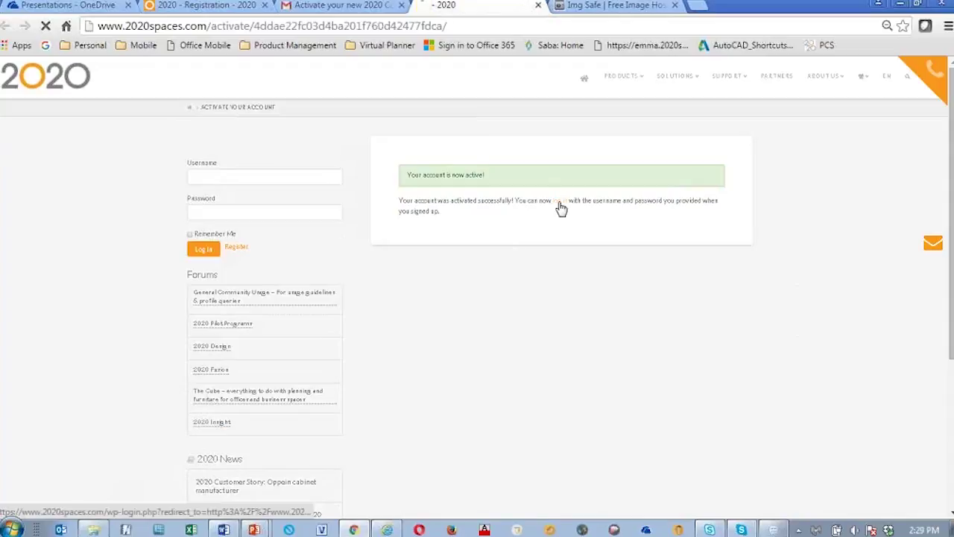
text(Debbie)
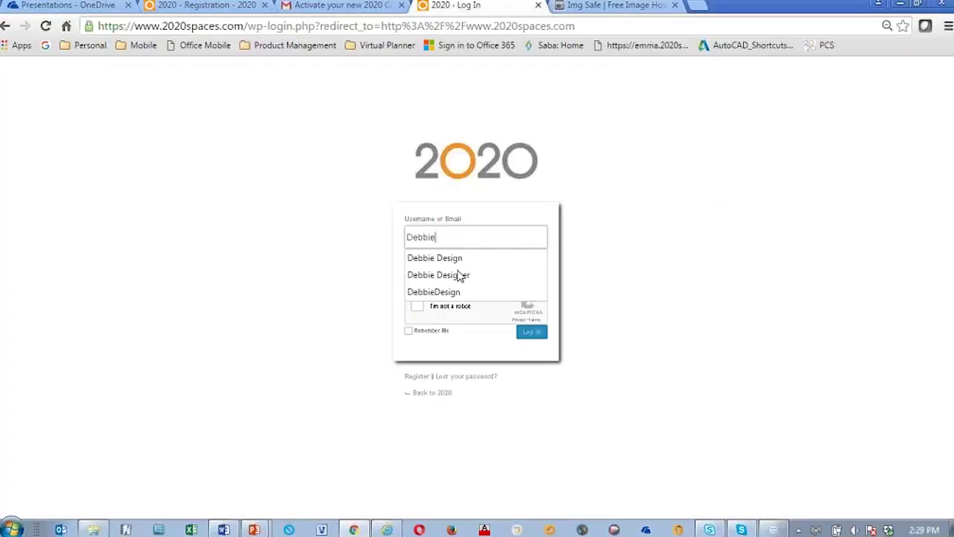
text(De)
key(Down)
key(Return)
key(Tab)
text(•••••••••••)
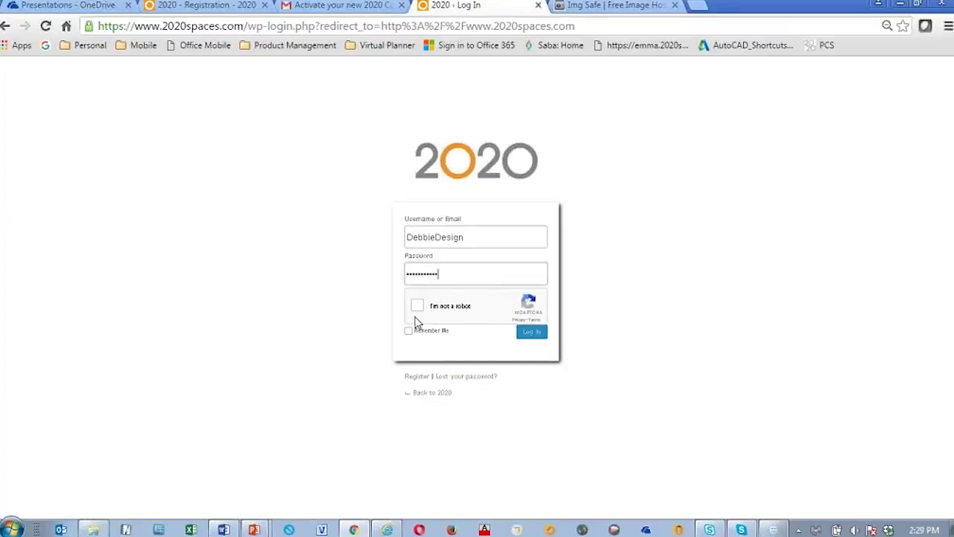
Step: Pass the reCAPTCHA by selecting the three pie images, then log in
click(418, 306)
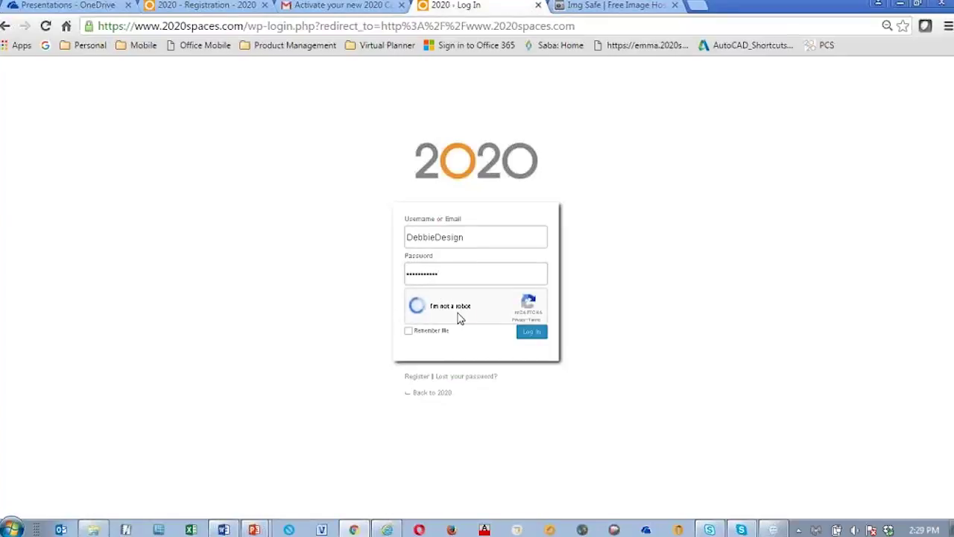
click(524, 254)
click(462, 315)
click(585, 374)
click(586, 424)
click(531, 332)
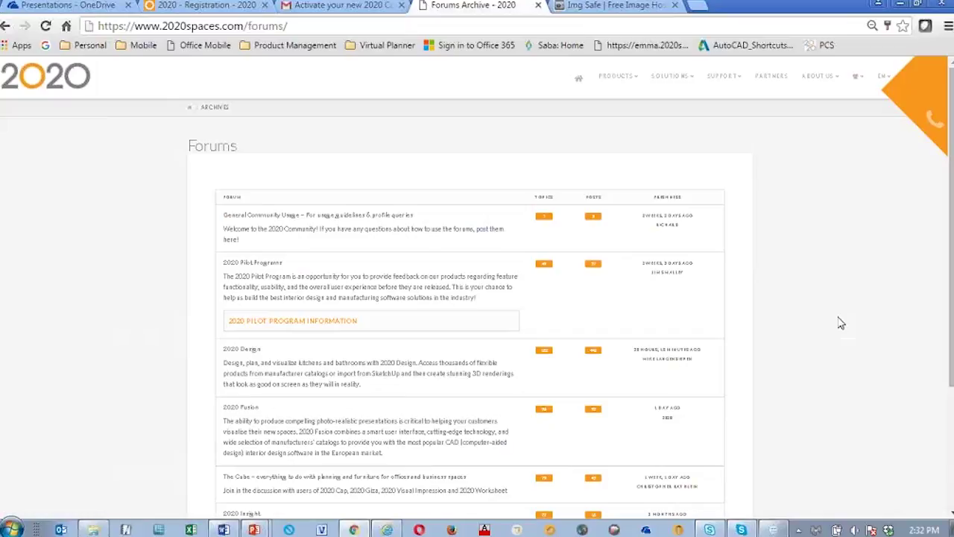
Step: Browse the Forums listing and open The Cube planning and furniture forum
scroll(805, 294, down, 3)
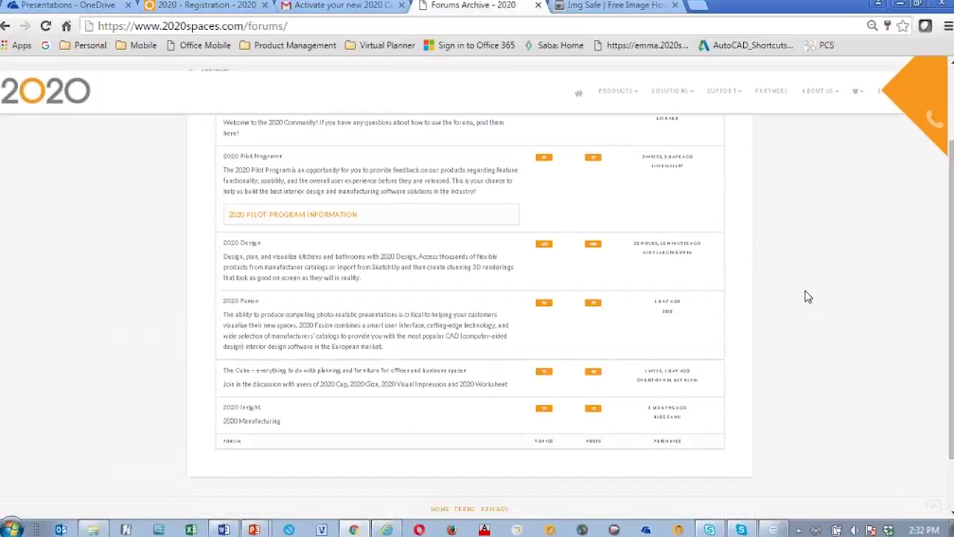
scroll(832, 334, up, 5)
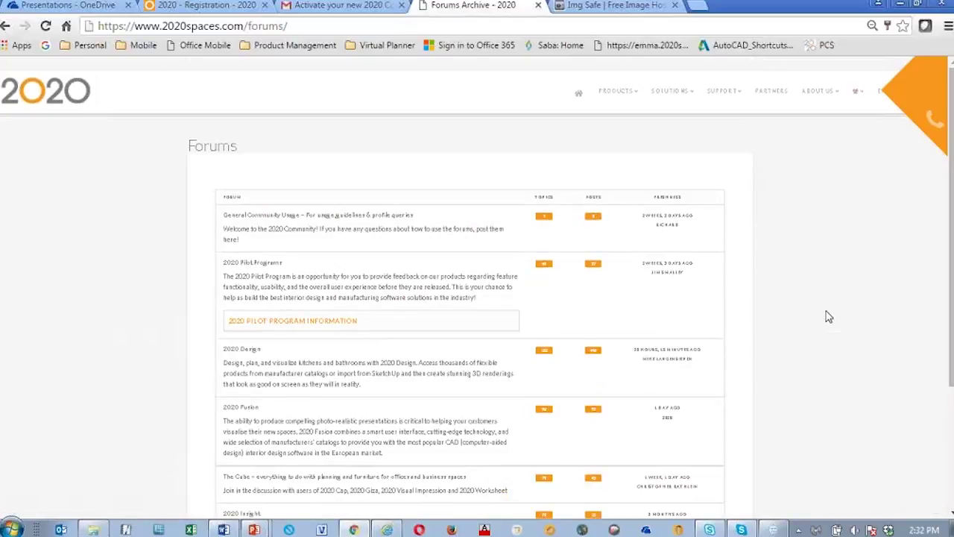
scroll(820, 319, down, 3)
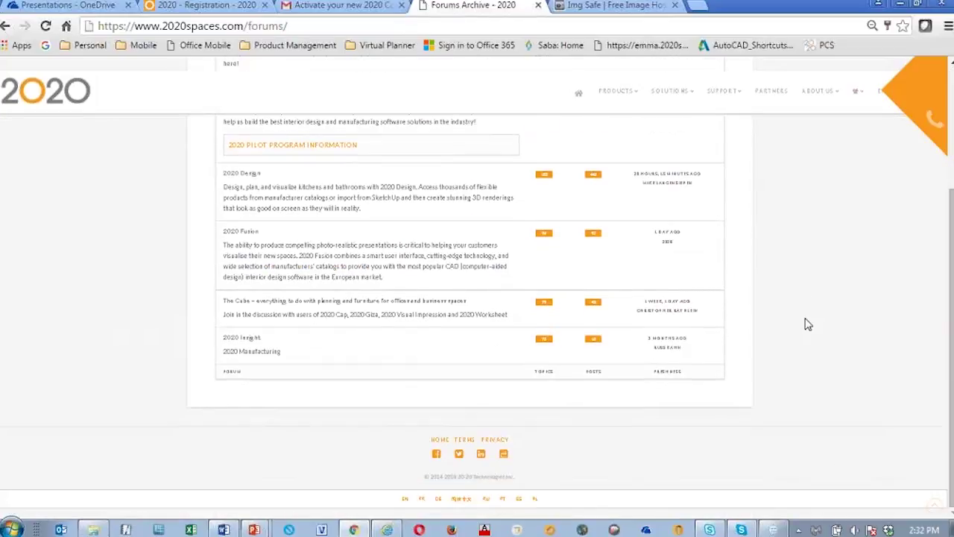
click(257, 305)
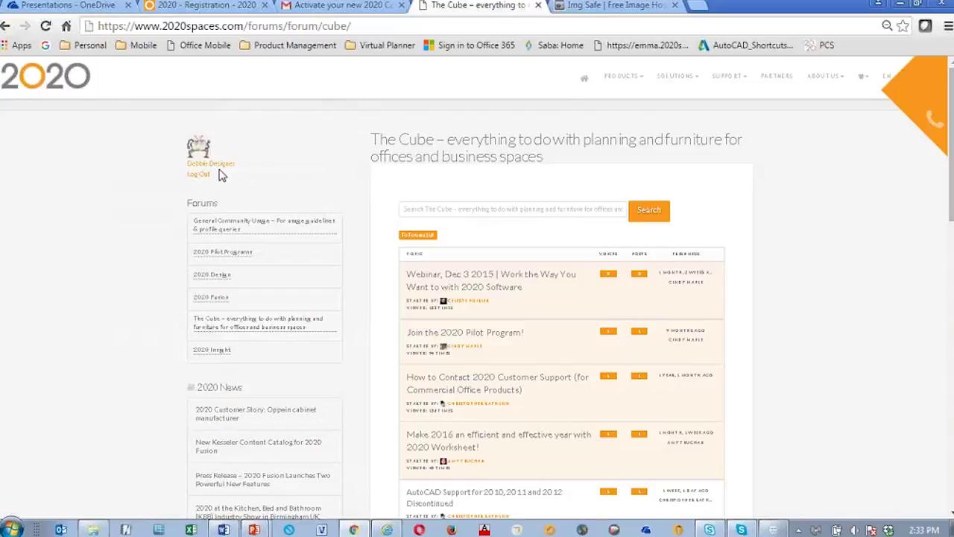
Step: Open your member profile and go to its Change Profile Photo page
click(228, 170)
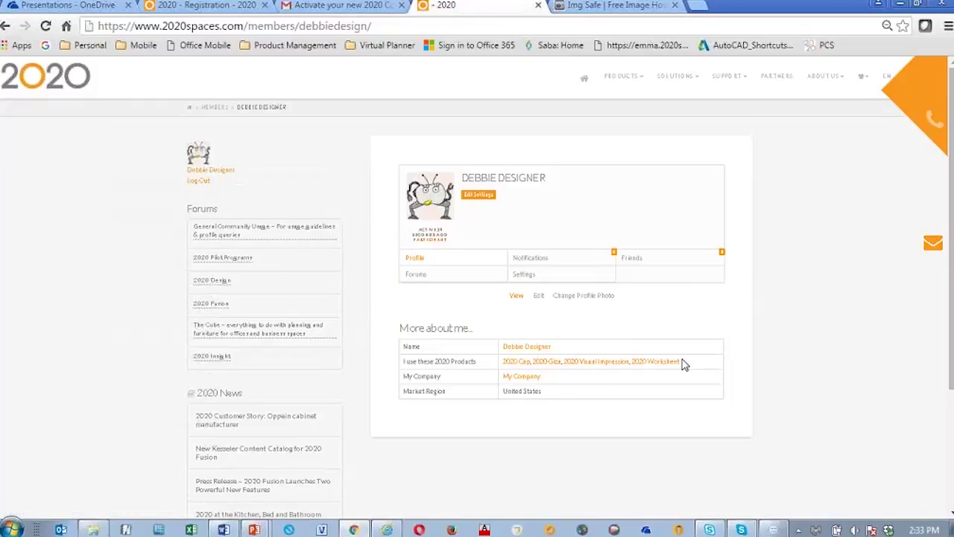
click(524, 381)
click(594, 300)
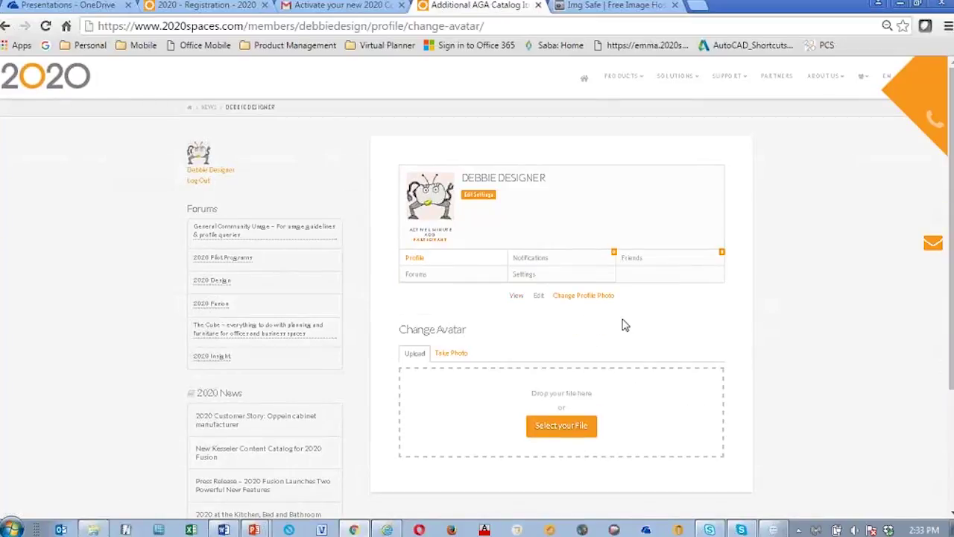
Step: Upload Designer.png, crop it around the figure, and save it as the profile photo
click(572, 431)
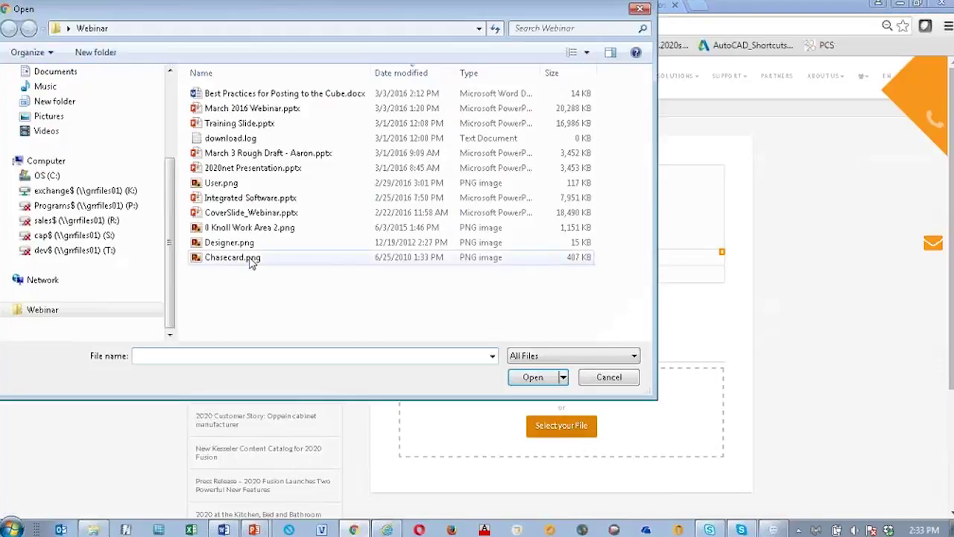
click(248, 243)
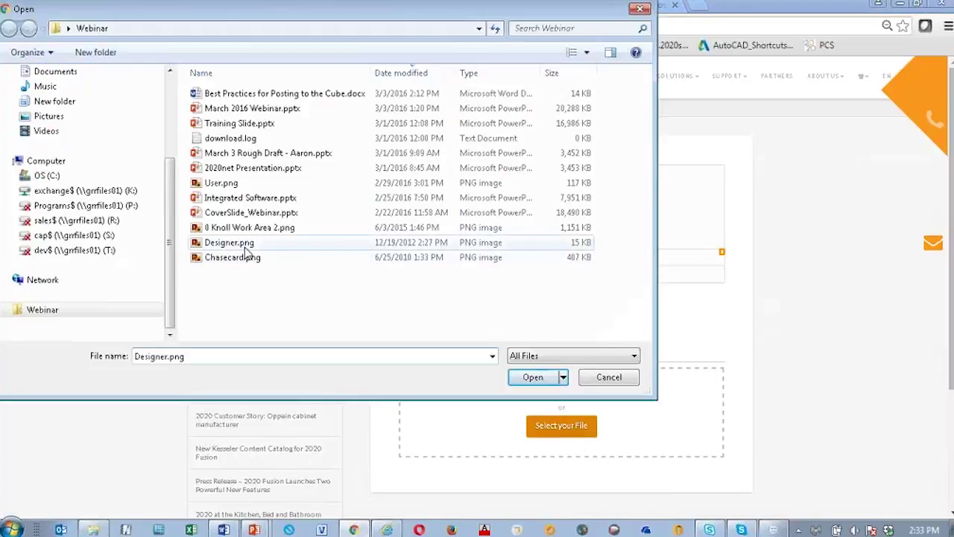
click(531, 378)
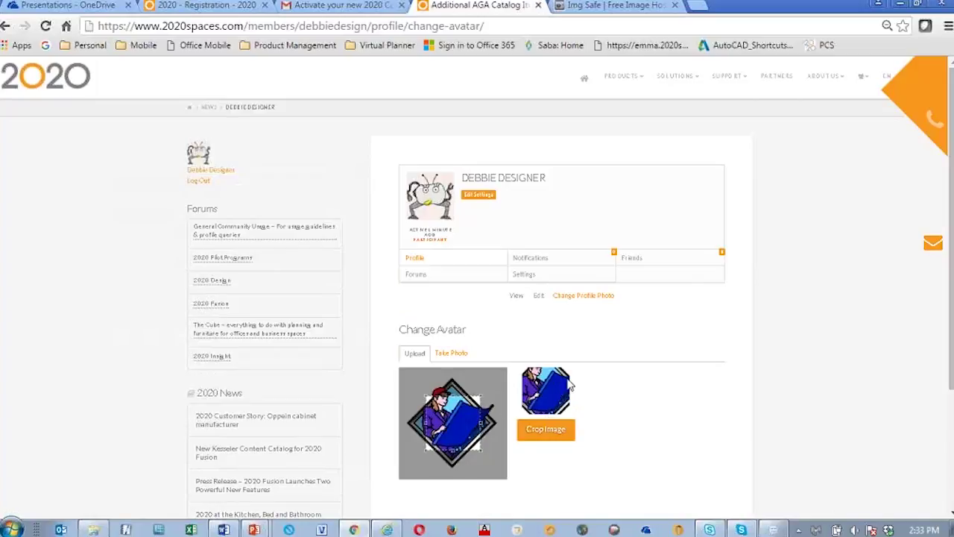
drag(456, 418, 442, 400)
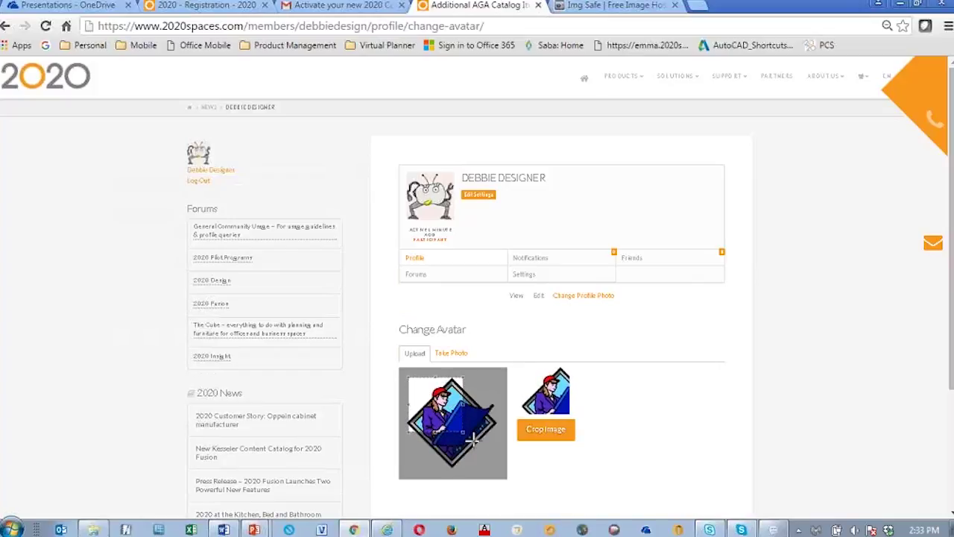
drag(462, 432, 495, 451)
click(555, 439)
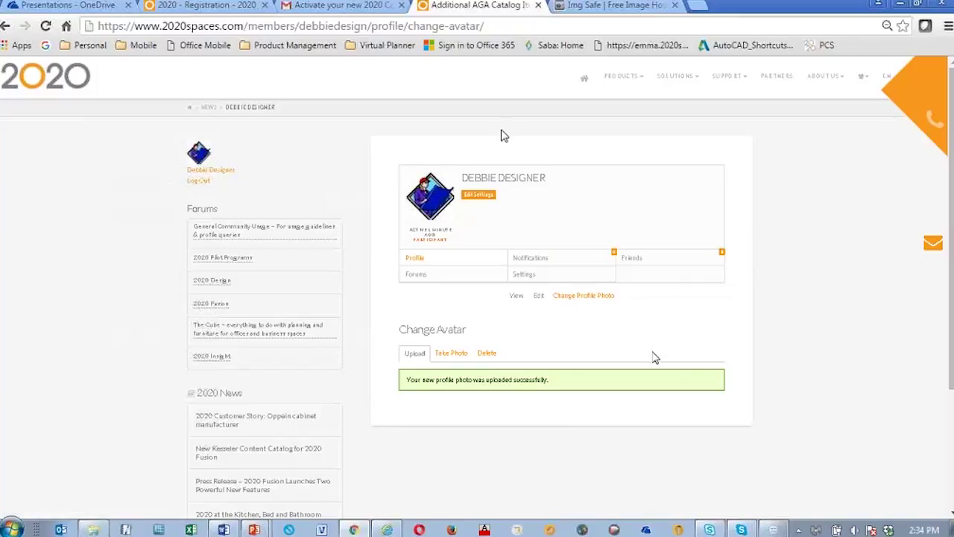
Step: Review the profile's Notifications, Forums and Replies Created pages, then open account Settings
click(538, 264)
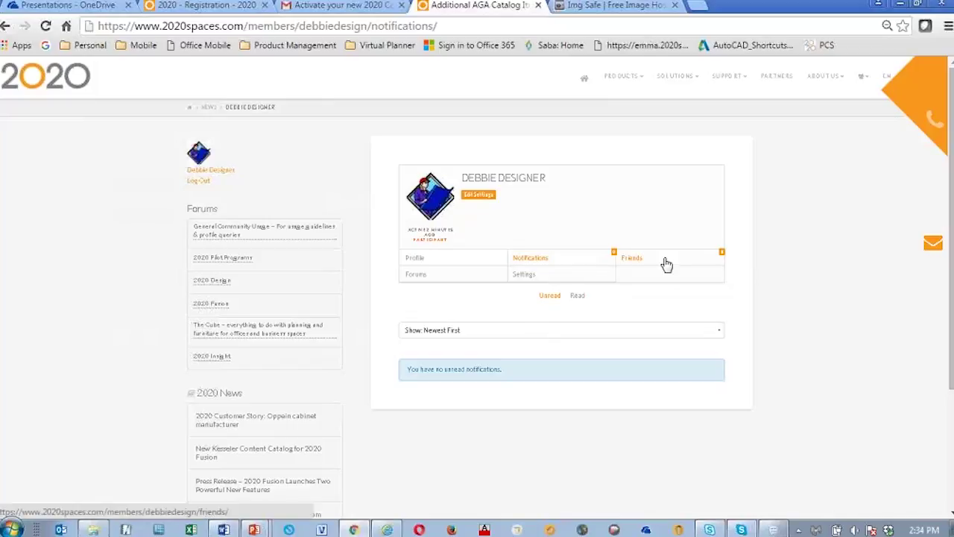
click(416, 275)
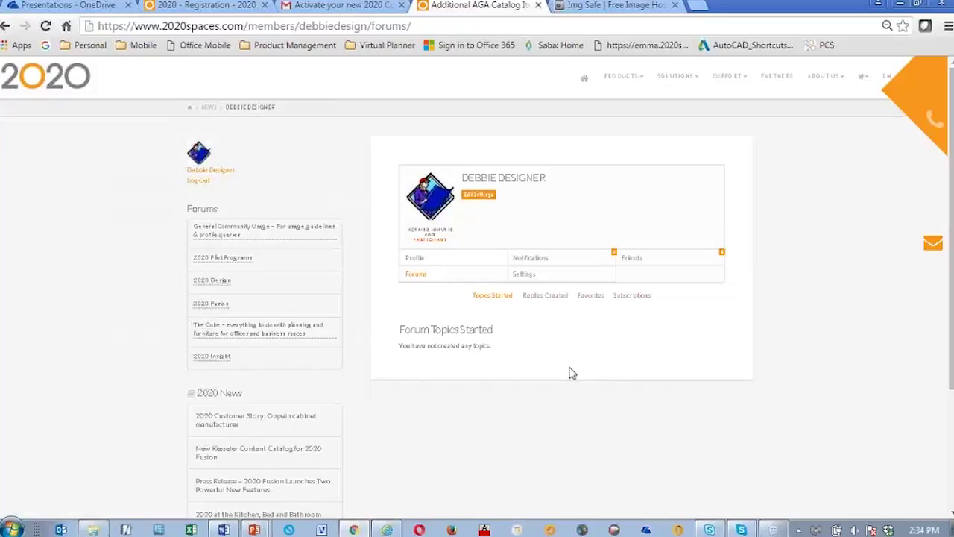
click(559, 298)
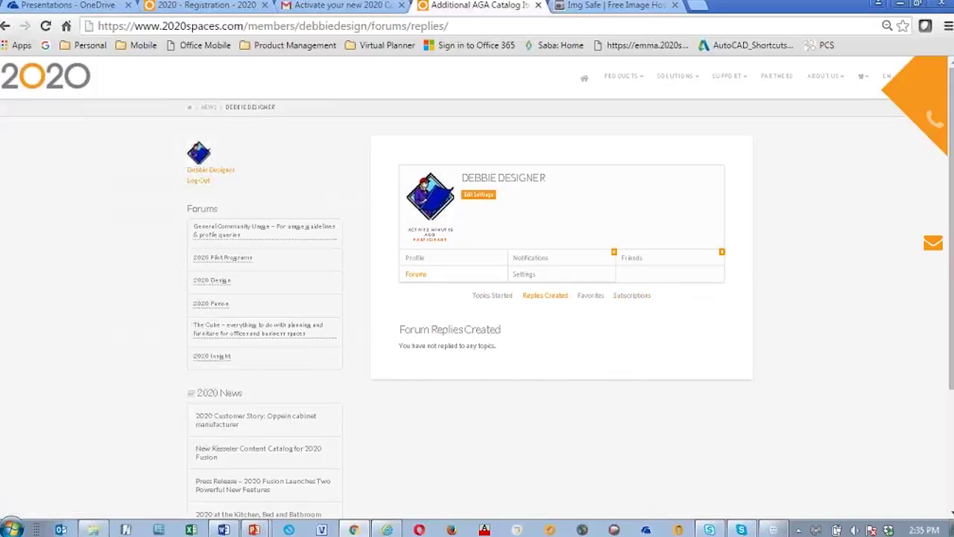
click(525, 277)
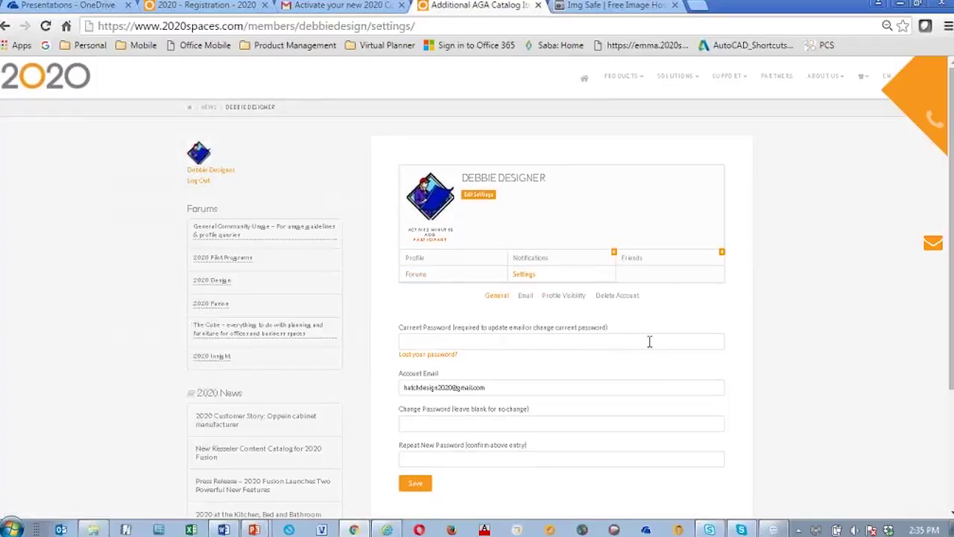
Step: Return to The Cube forum's topic list from the Forums sidebar on the settings page
scroll(633, 344, down, 2)
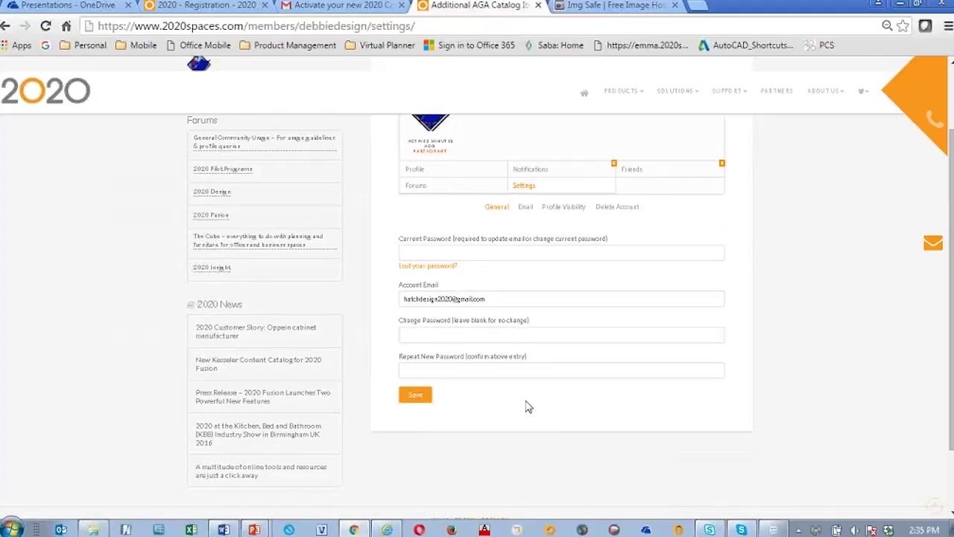
scroll(775, 432, up, 2)
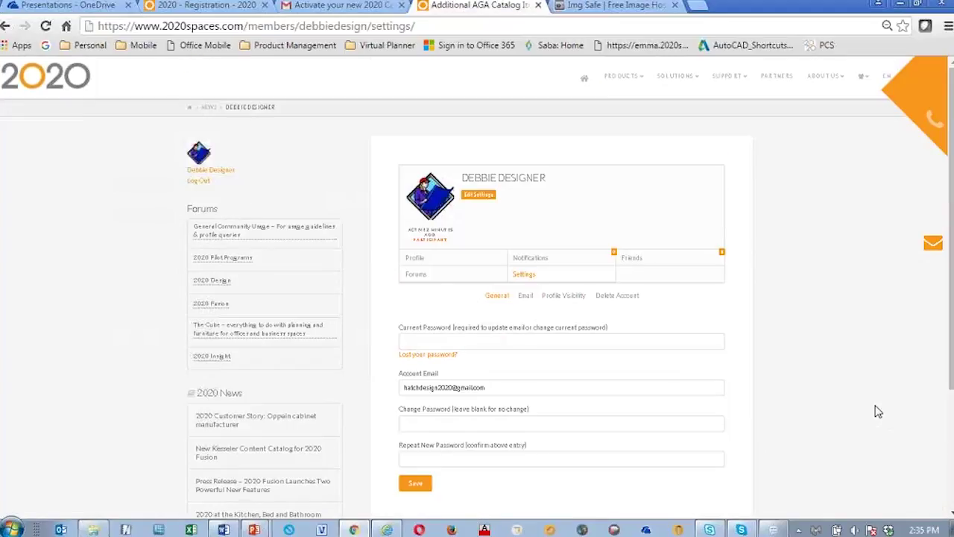
scroll(876, 399, down, 2)
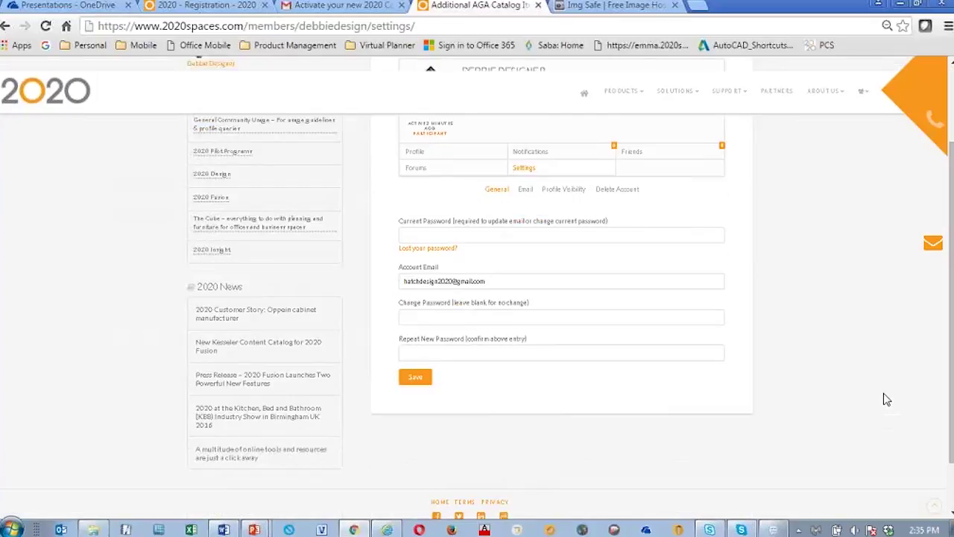
click(215, 225)
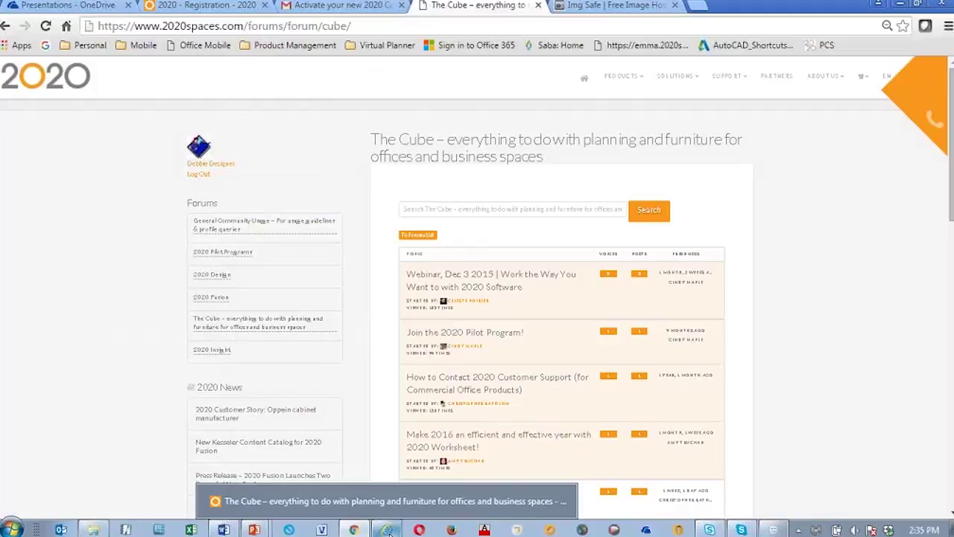
click(387, 529)
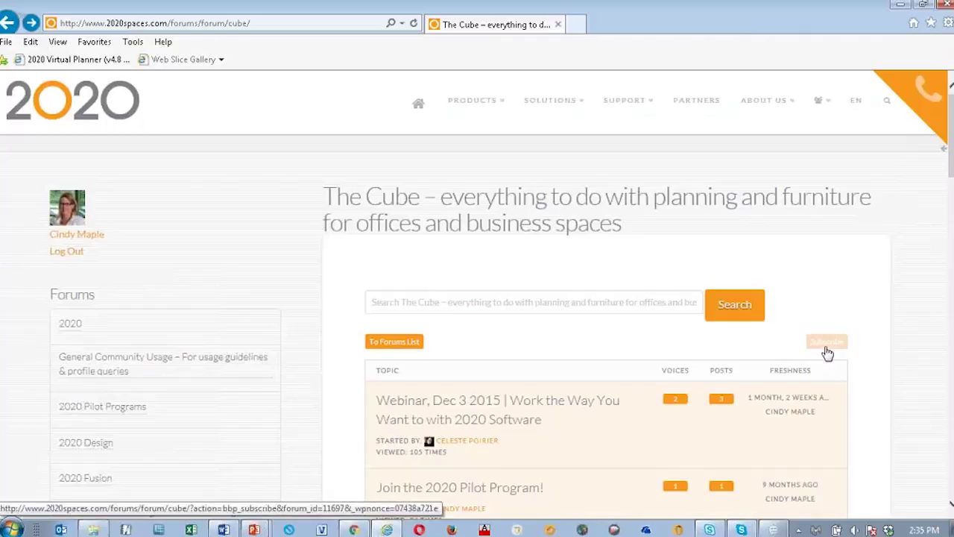
drag(951, 173, 864, 201)
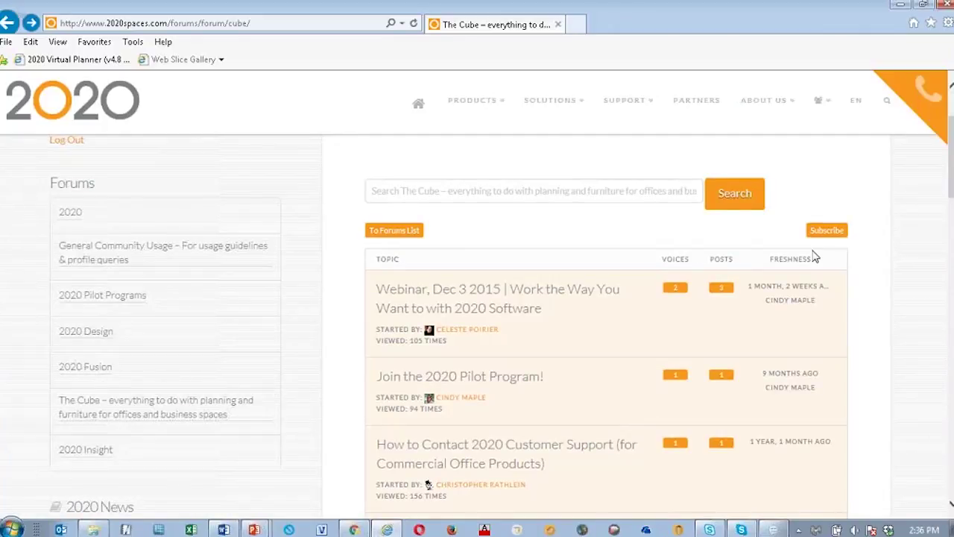
scroll(595, 265, down, 2)
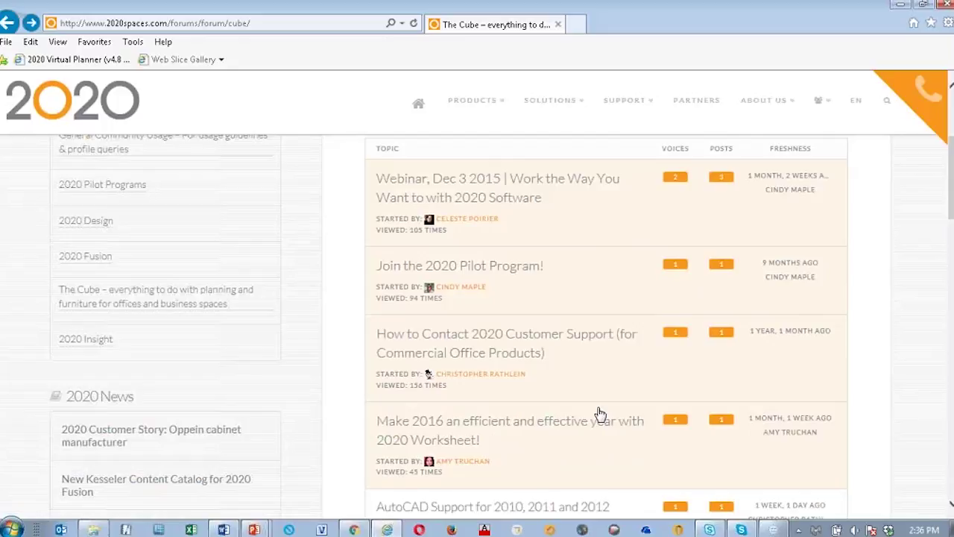
scroll(600, 414, down, 5)
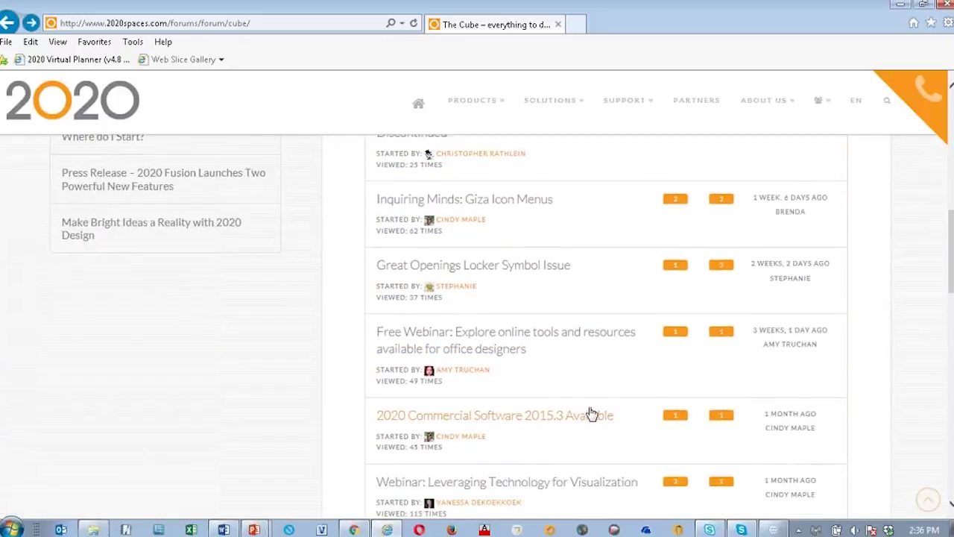
scroll(589, 413, up, 1)
click(492, 254)
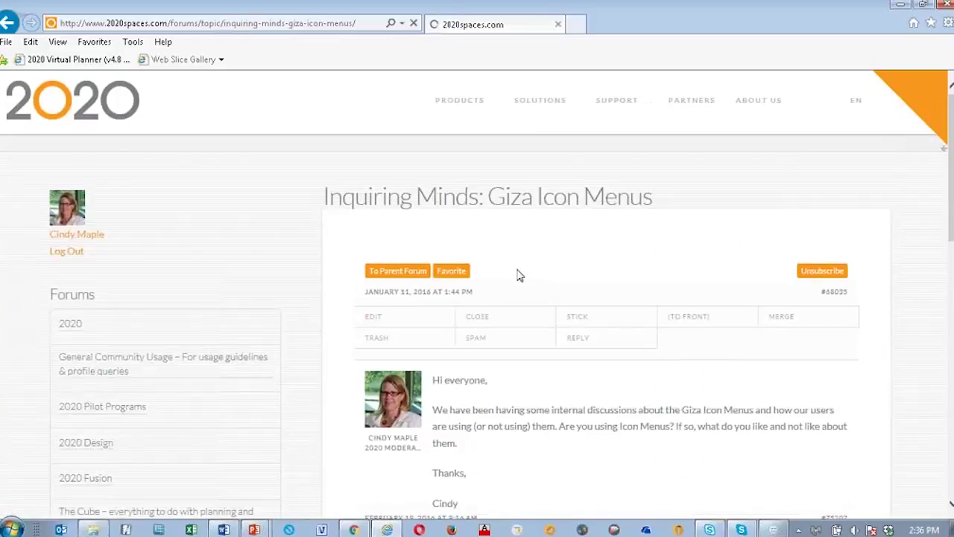
click(812, 272)
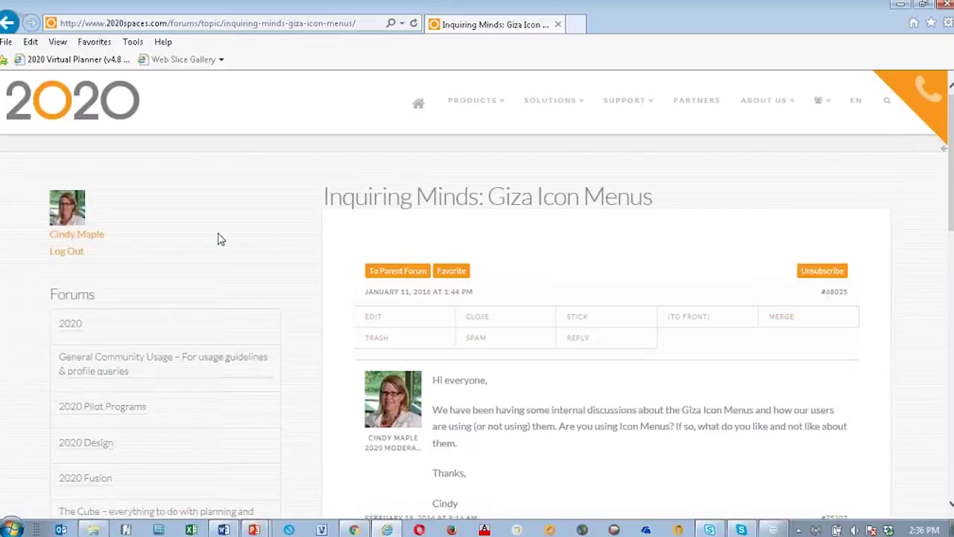
click(112, 511)
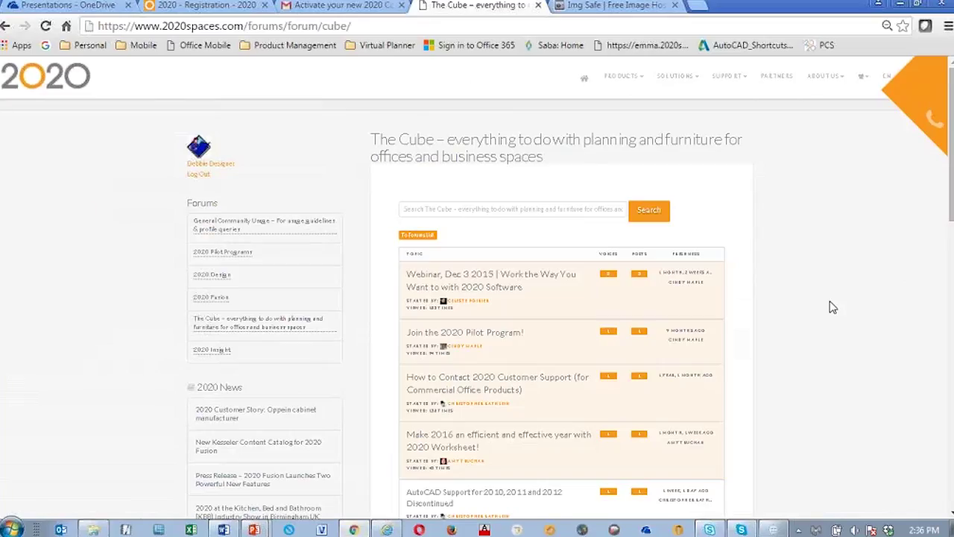
Step: Open the 2020 Commercial Software 2015.3 Available topic, then go back to The Cube forum
scroll(830, 347, down, 4)
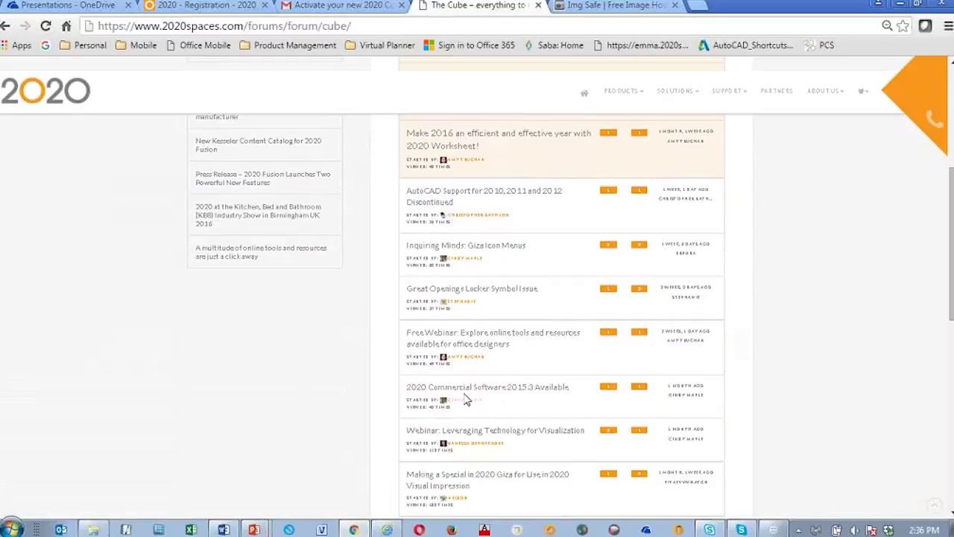
click(516, 388)
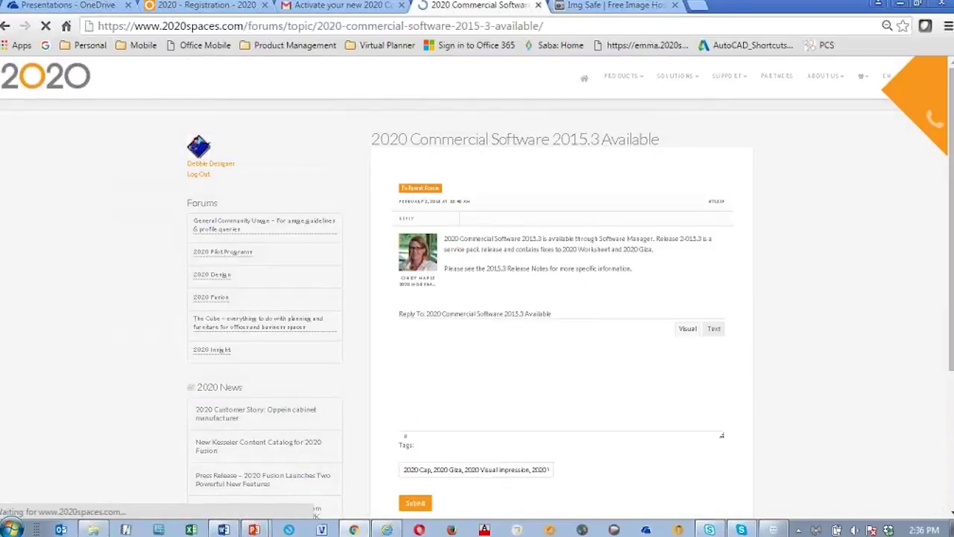
click(5, 26)
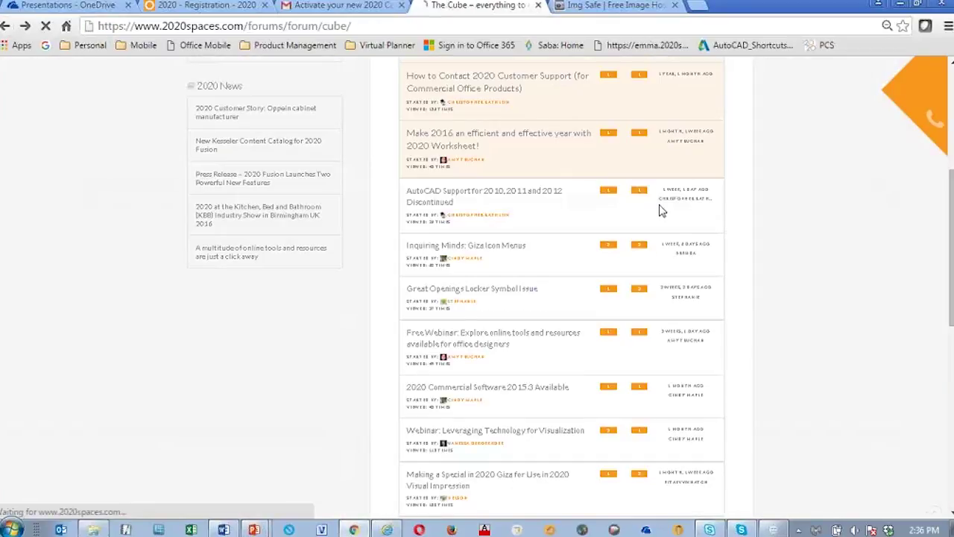
Step: Search the forum for 'Inquiring Minds' and scroll through the matching topics
click(478, 208)
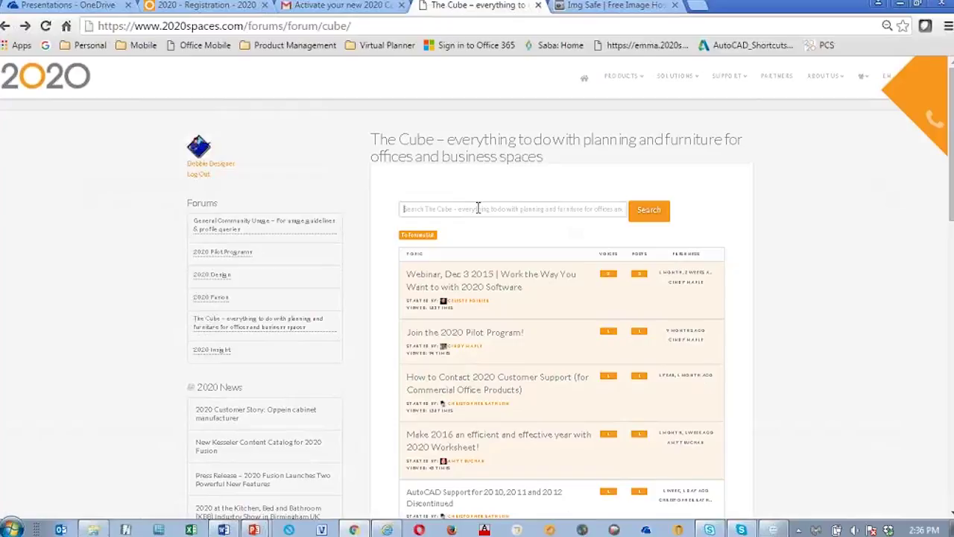
click(649, 209)
click(429, 208)
text(In)
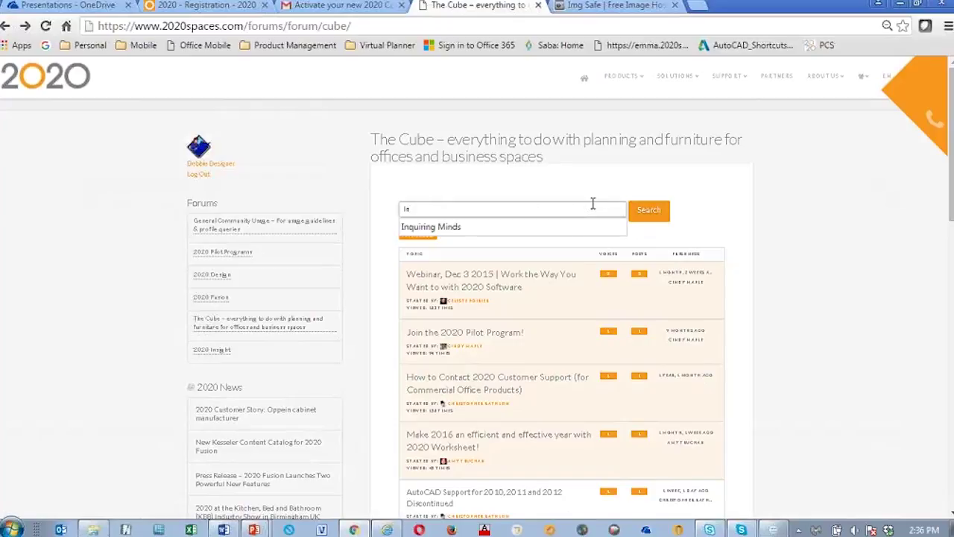
key(BackSpace)
key(BackSpace)
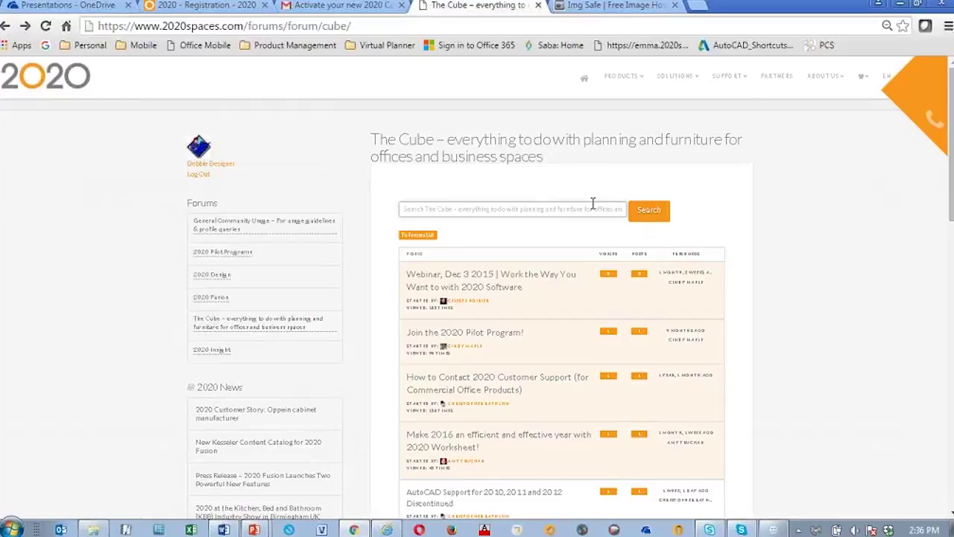
text(Inquiring Minds)
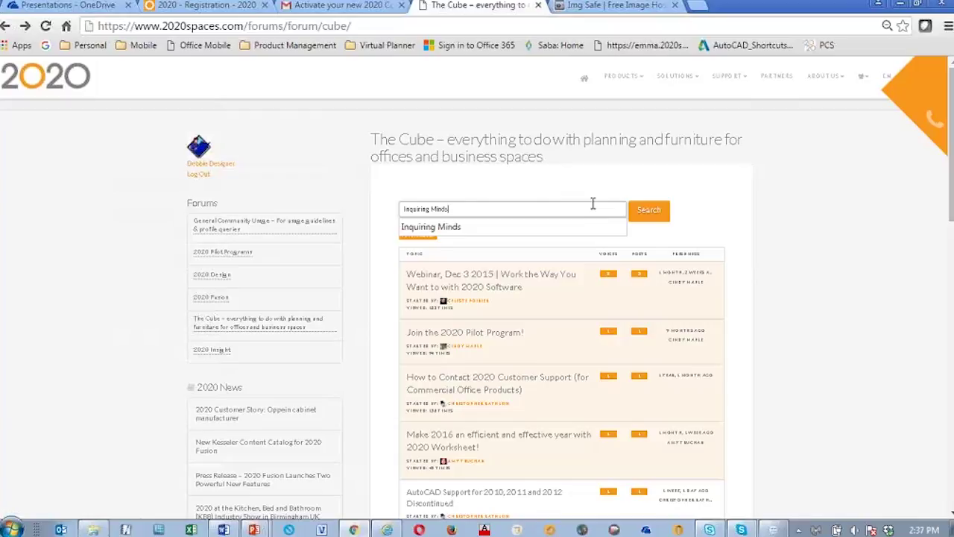
click(657, 216)
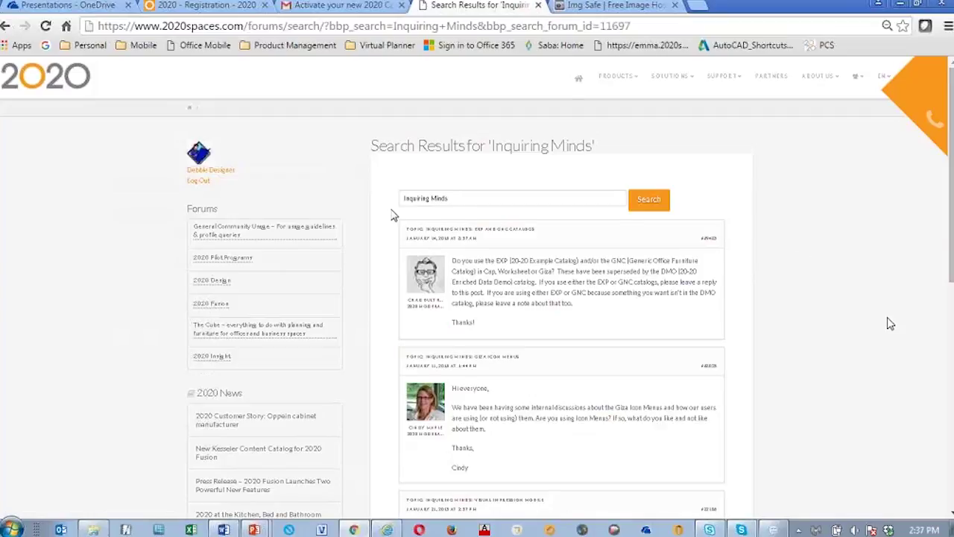
scroll(687, 334, down, 3)
scroll(567, 215, up, 3)
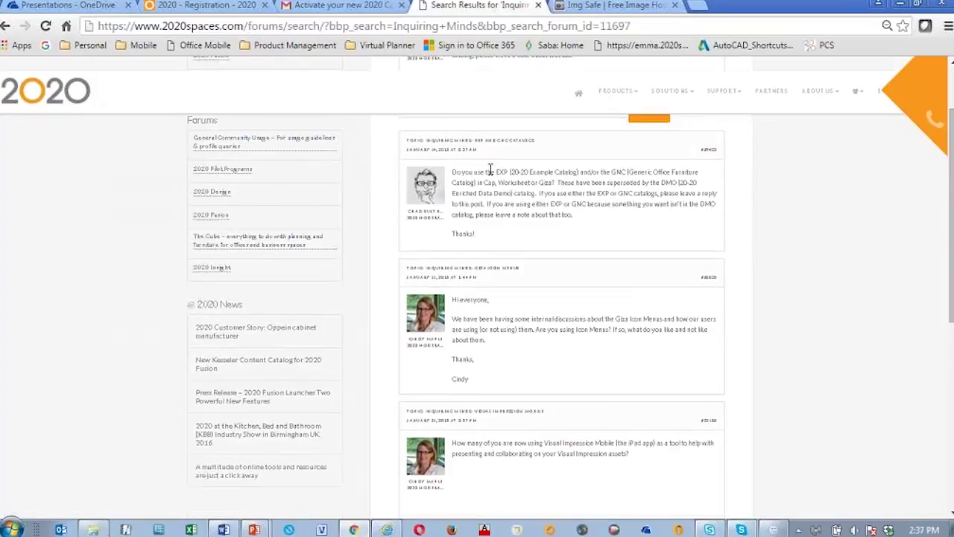
scroll(554, 261, down, 3)
scroll(554, 258, down, 3)
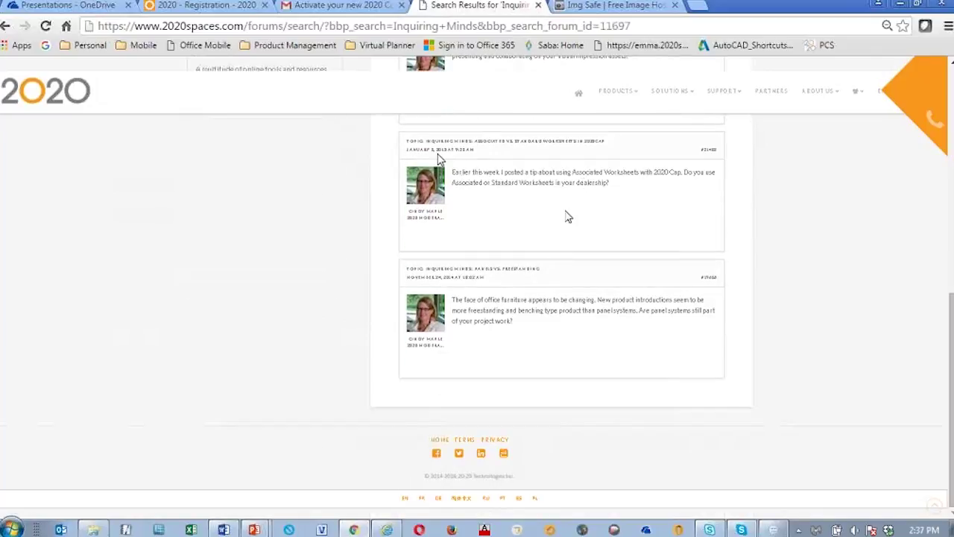
scroll(664, 289, up, 5)
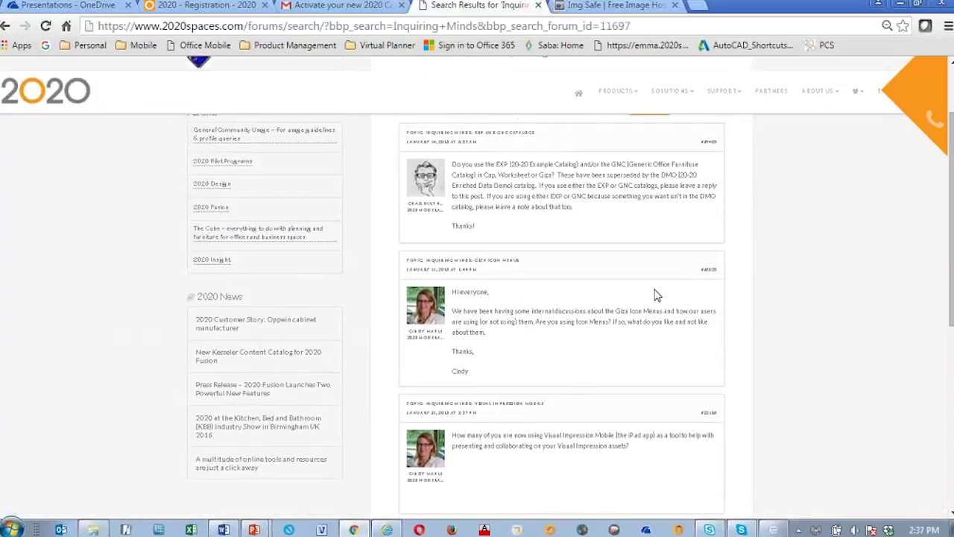
scroll(654, 294, up, 3)
Step: Go back to The Cube forum and open the 2020 Commercial Software 2015.3 Available topic
click(5, 25)
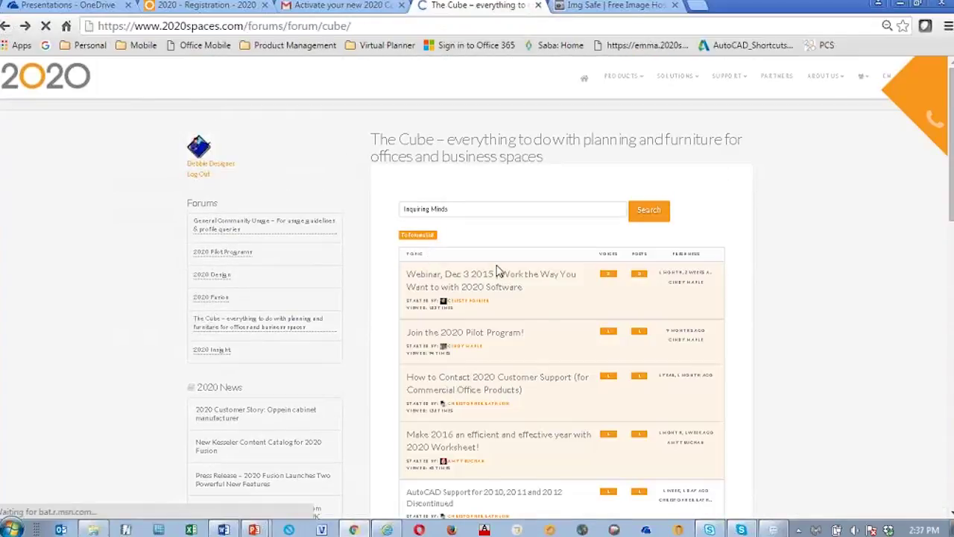
scroll(560, 335, down, 5)
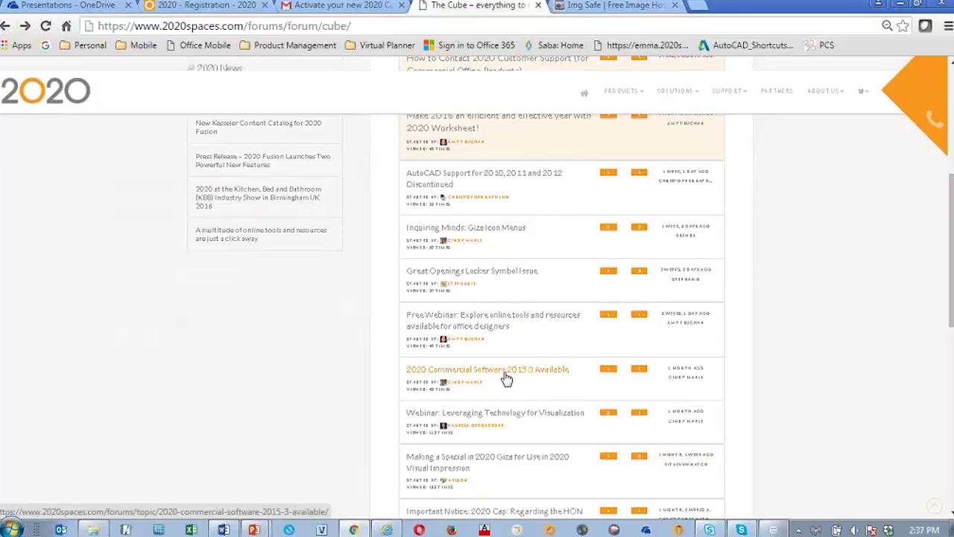
click(552, 371)
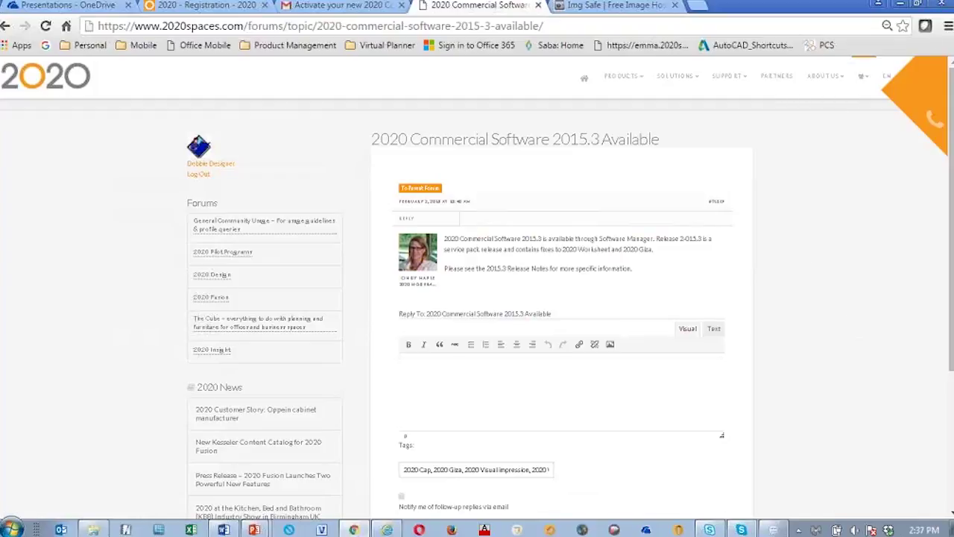
Step: Zoom the browser page in to 90% and scroll down to the reply form and topic tags
click(948, 25)
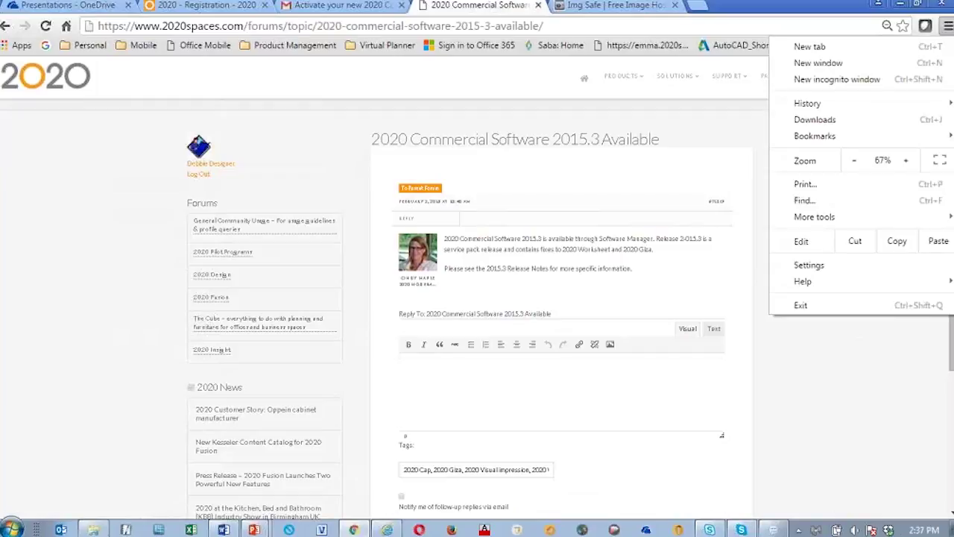
click(908, 164)
click(908, 164)
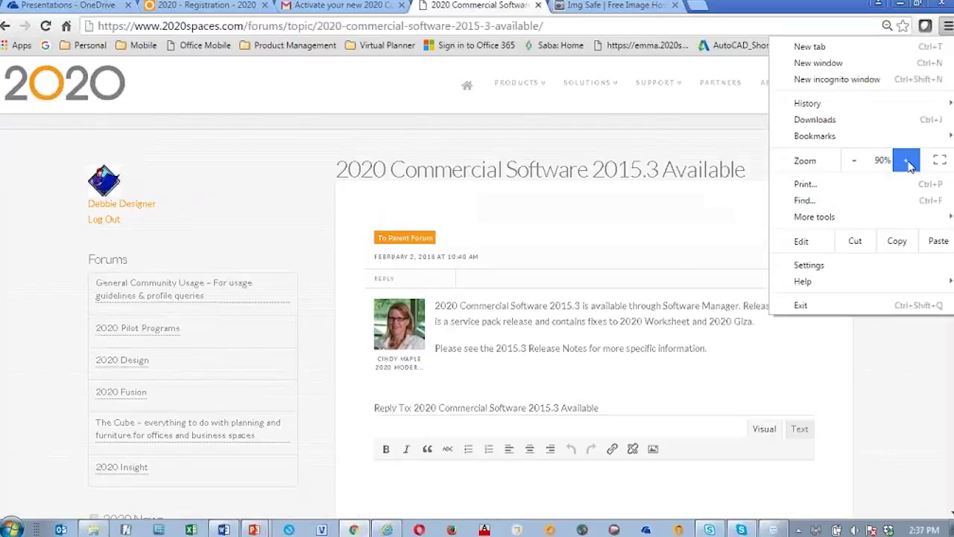
click(883, 395)
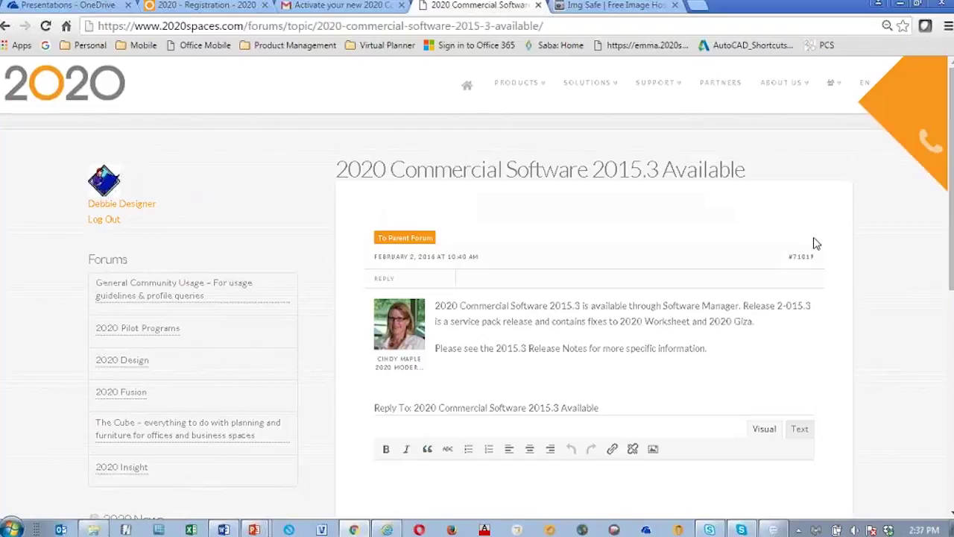
scroll(841, 309, down, 4)
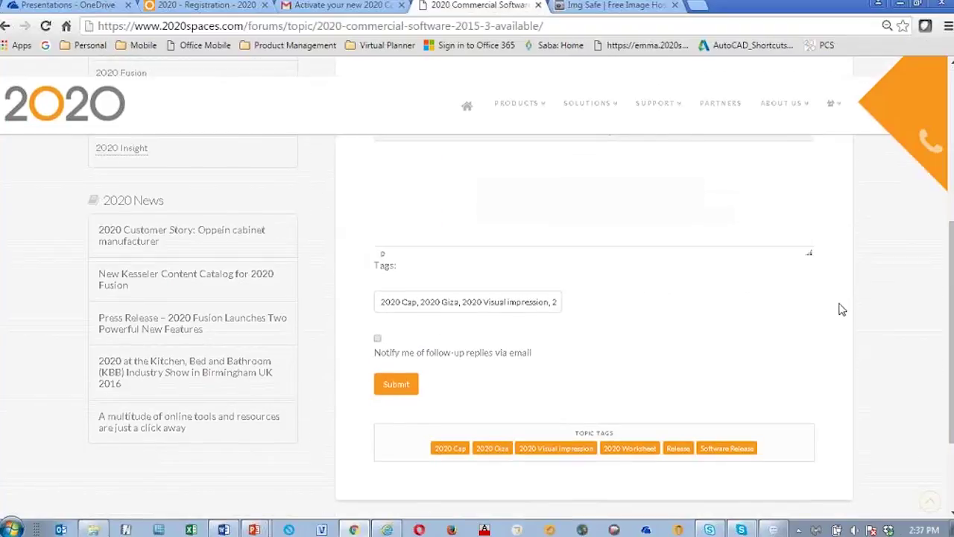
scroll(842, 309, up, 2)
scroll(841, 308, up, 1)
scroll(863, 313, down, 2)
scroll(871, 349, down, 1)
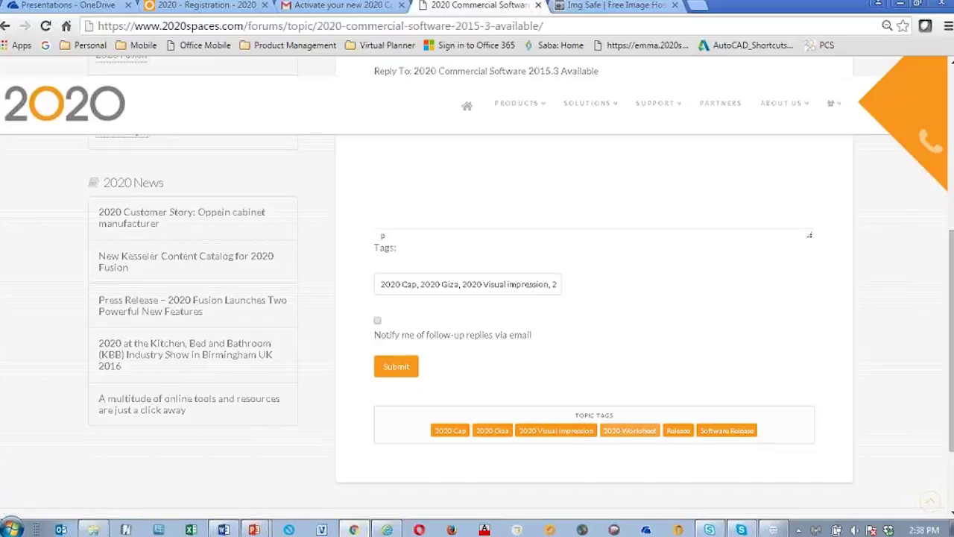
Step: Browse the topics tagged Software Release, then return to The Cube forum
click(738, 434)
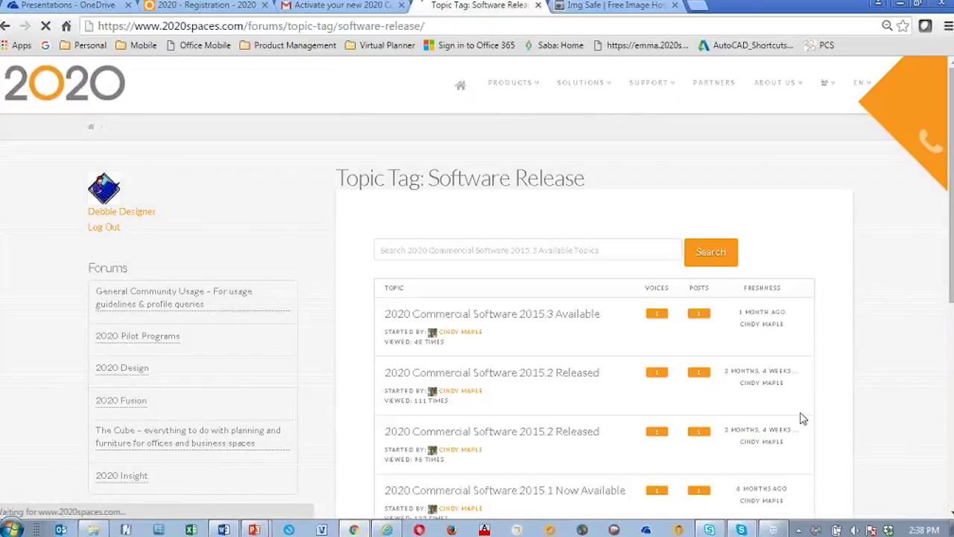
scroll(602, 336, down, 3)
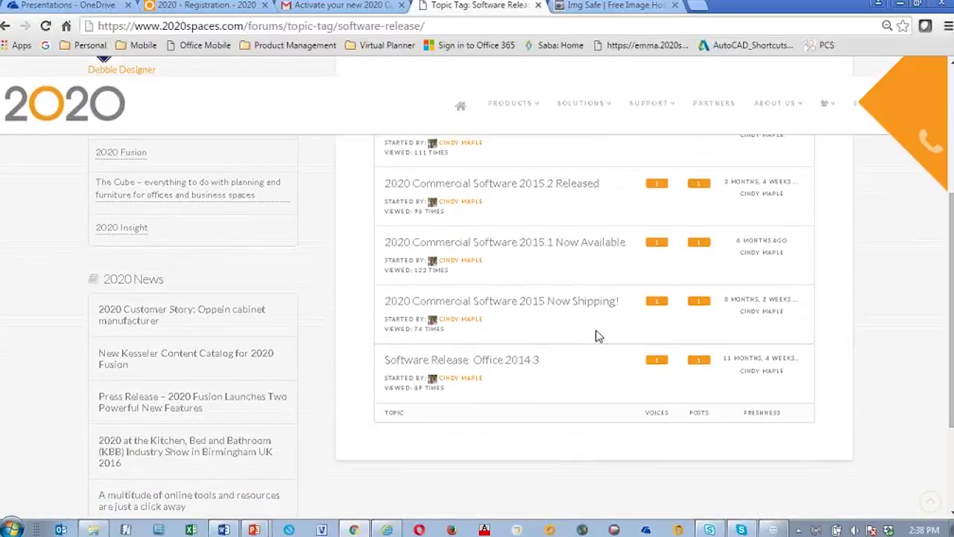
scroll(619, 336, up, 1)
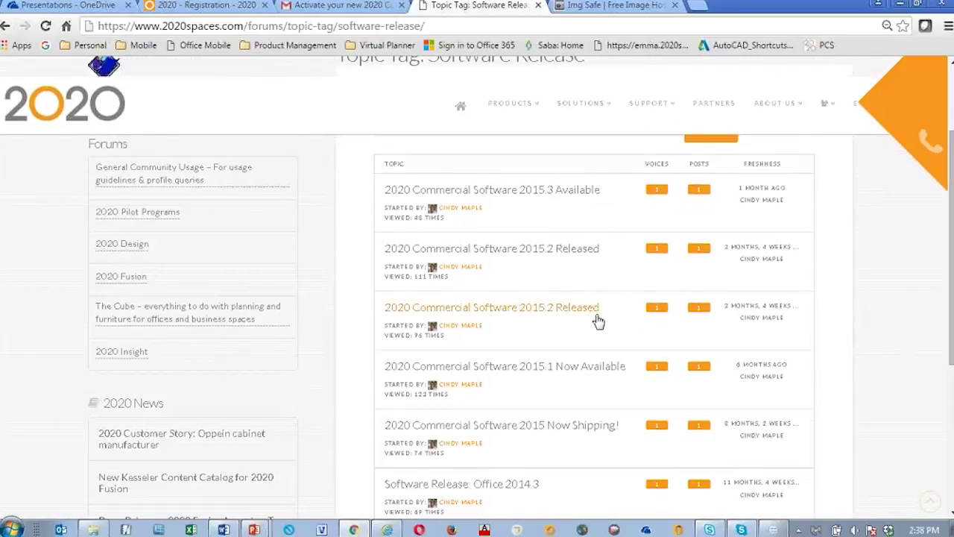
scroll(598, 321, down, 2)
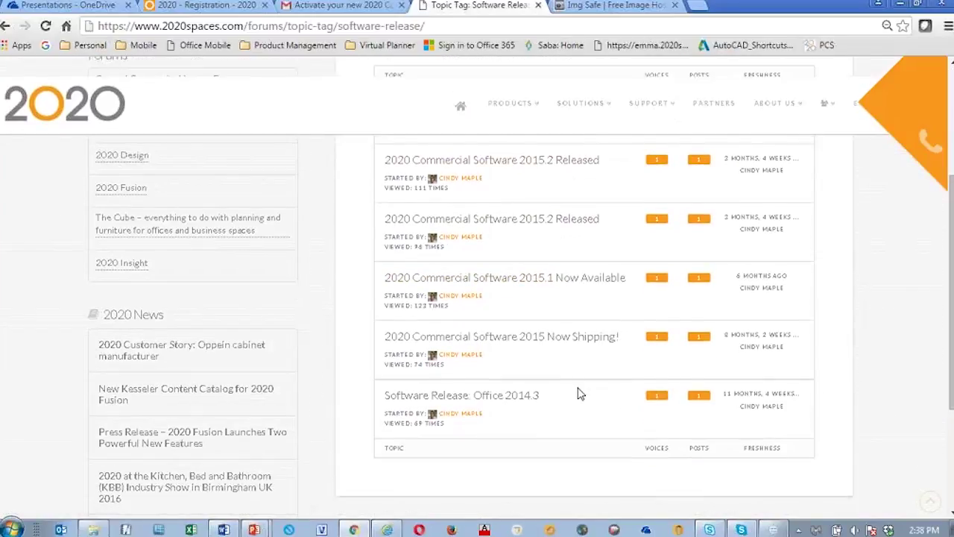
scroll(583, 390, up, 3)
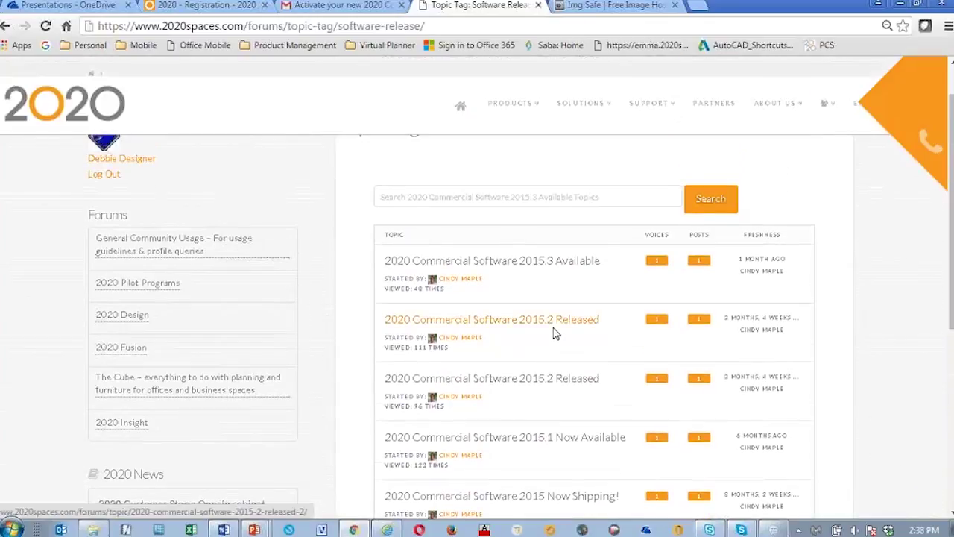
scroll(564, 342, up, 1)
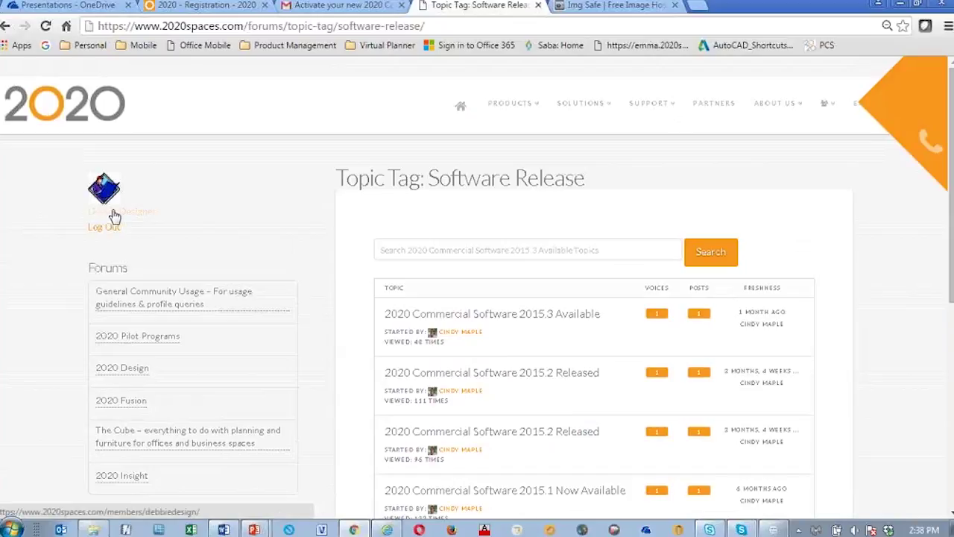
scroll(152, 384, down, 5)
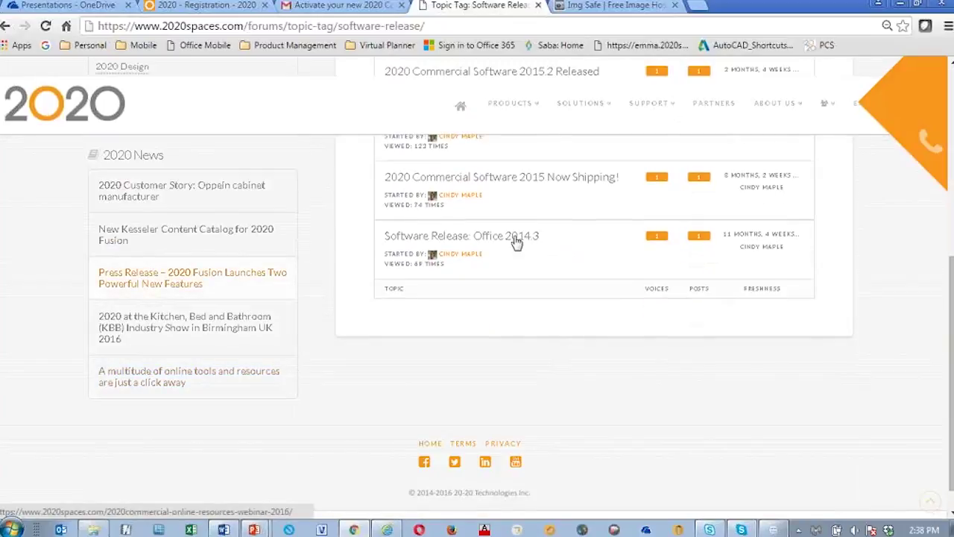
scroll(514, 241, up, 5)
scroll(216, 365, down, 2)
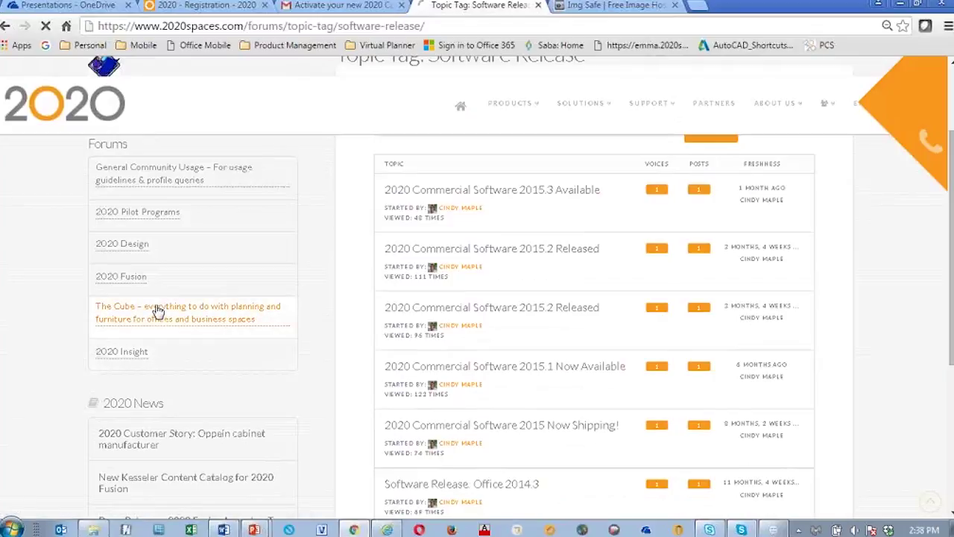
click(156, 325)
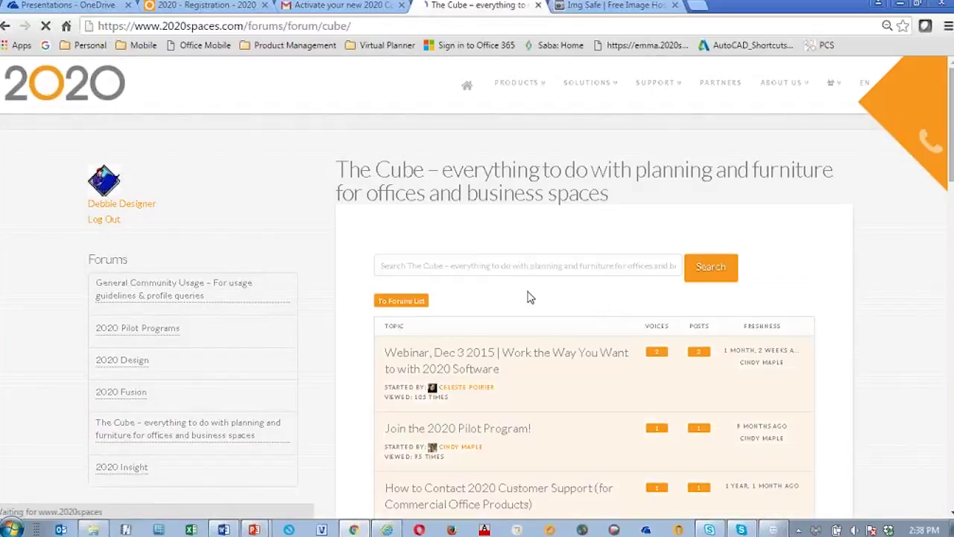
Step: Scroll to Create New Topic and enter the title 'Best Practices for Posting in the Cube'
scroll(581, 328, down, 8)
scroll(586, 351, down, 5)
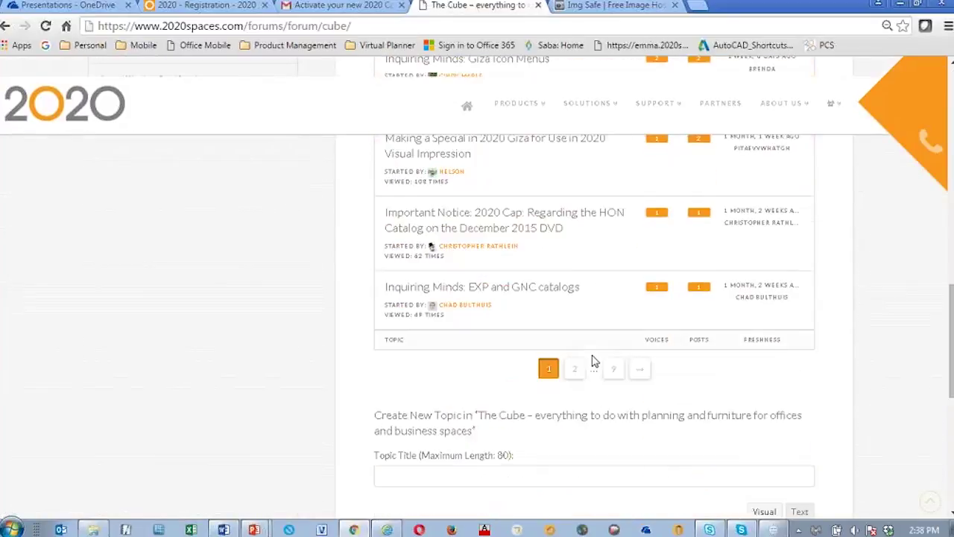
scroll(605, 343, up, 10)
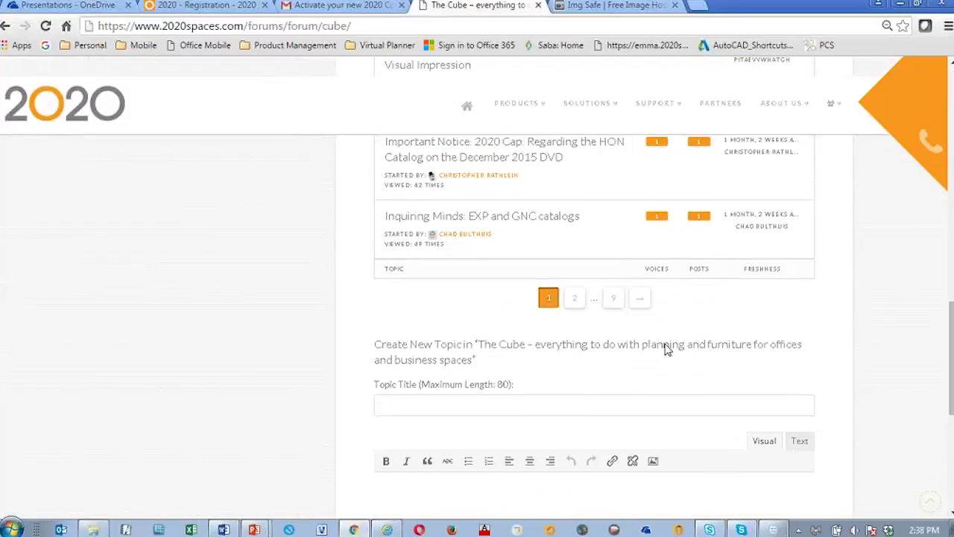
scroll(588, 321, up, 4)
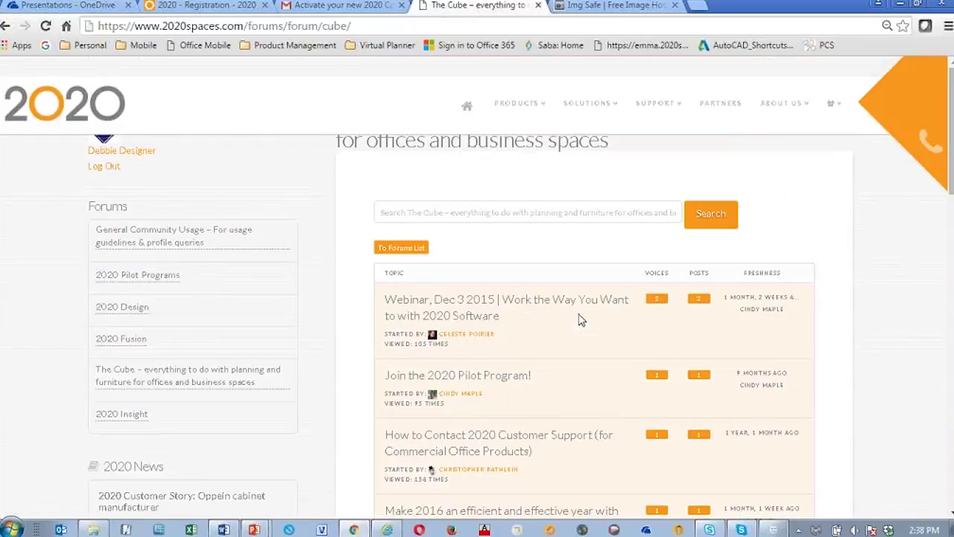
scroll(592, 324, down, 6)
scroll(585, 330, down, 7)
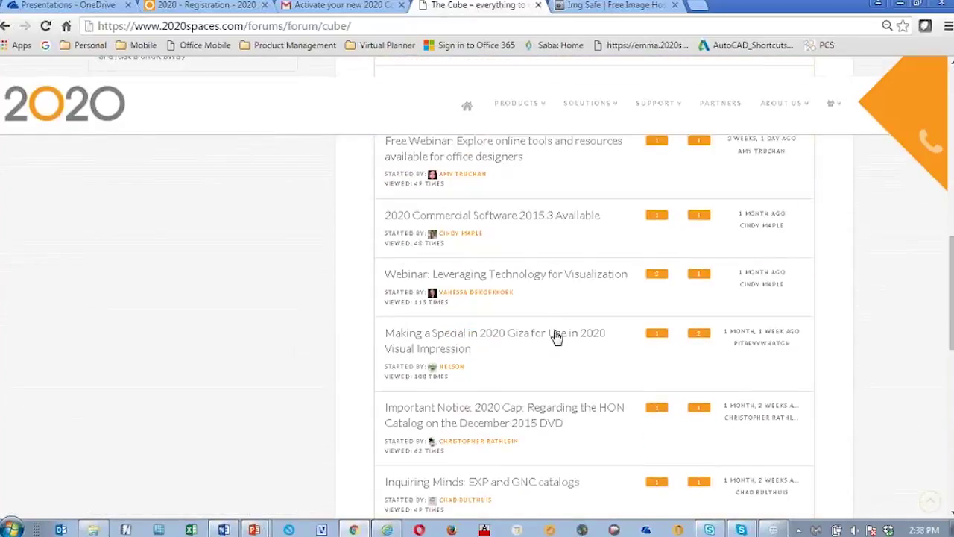
scroll(680, 328, down, 1)
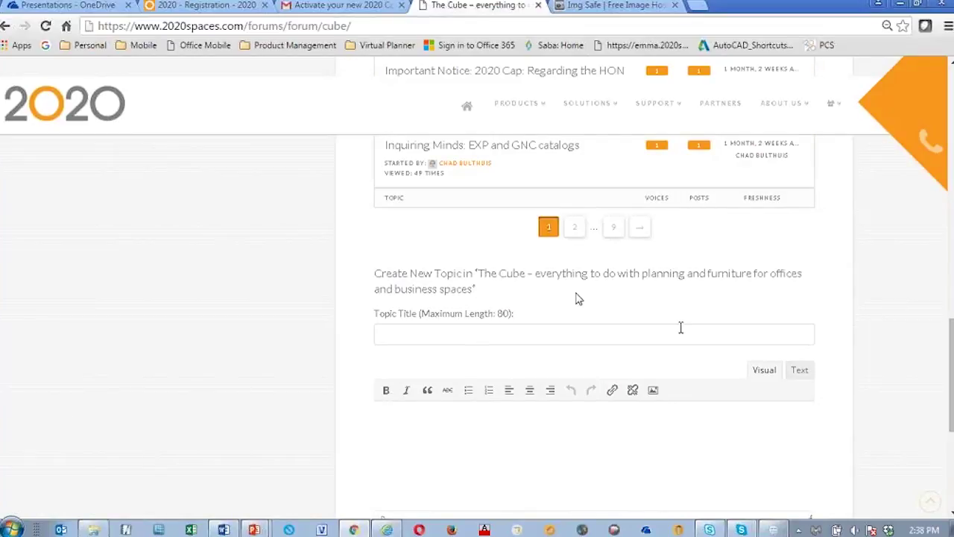
click(447, 335)
text(Bes)
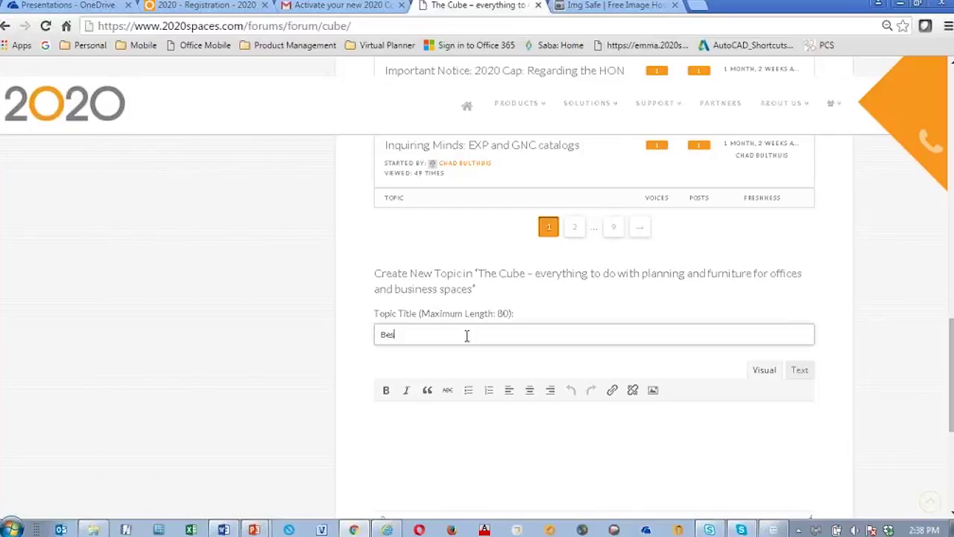
text(t Practices for Posting in the C)
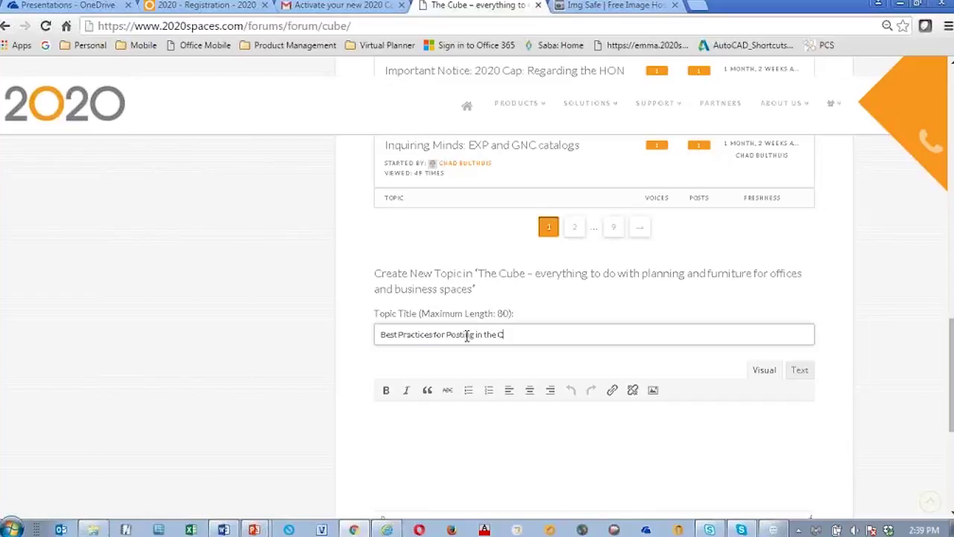
text(ube)
scroll(641, 332, down, 2)
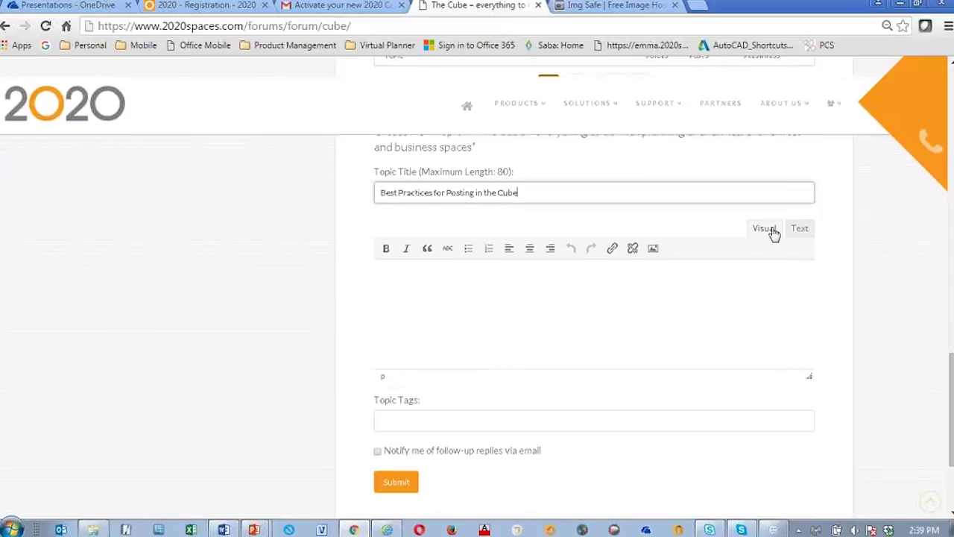
Step: In Word, select the guidelines from 'Don't Delete Posts' through 'Photobucket', then switch back to the forum
click(223, 529)
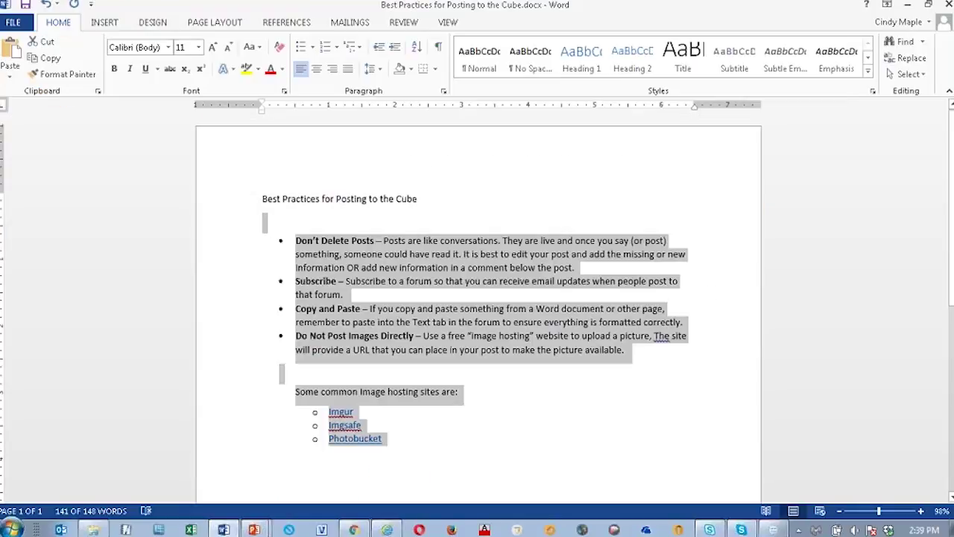
click(589, 428)
drag(295, 240, 648, 445)
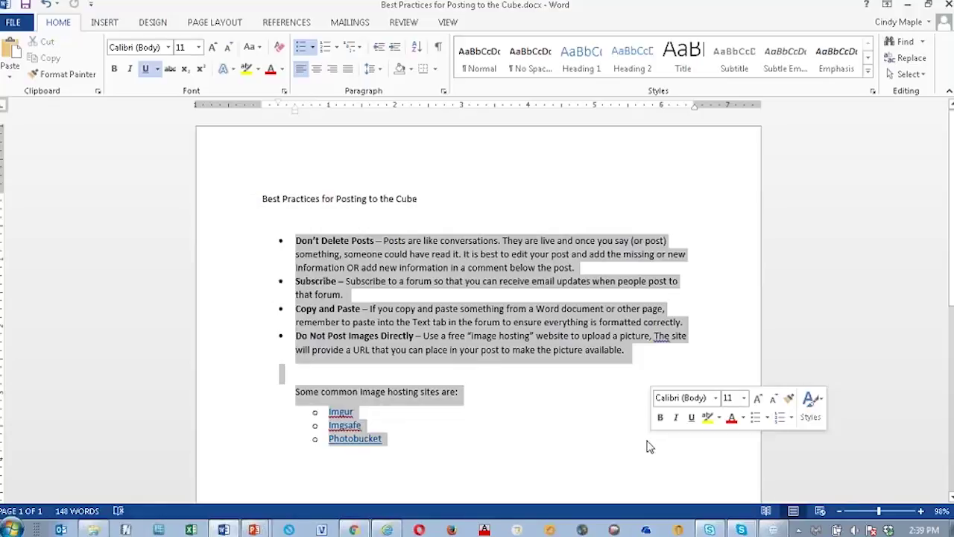
click(351, 528)
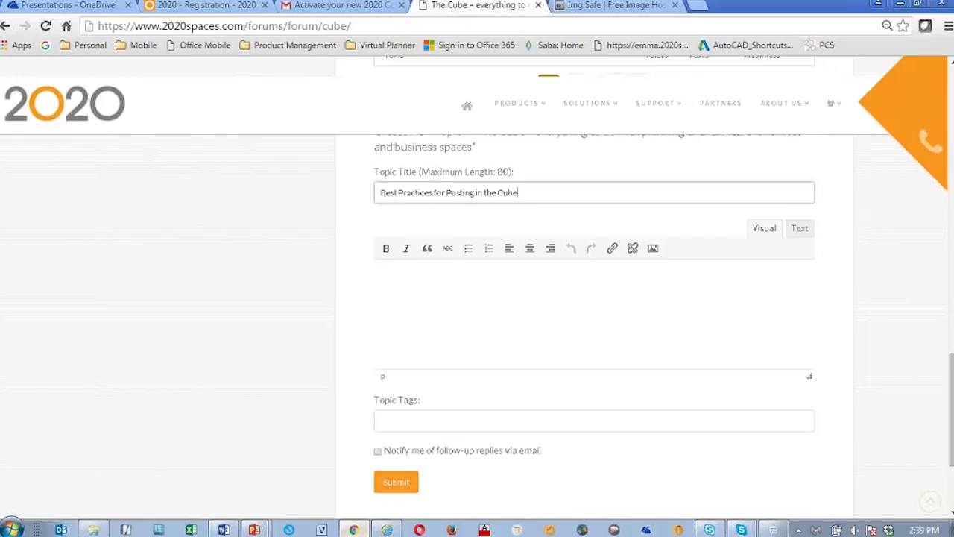
Step: Paste the posting guidelines into the topic body and add blank lines before the hosting-sites list
click(800, 230)
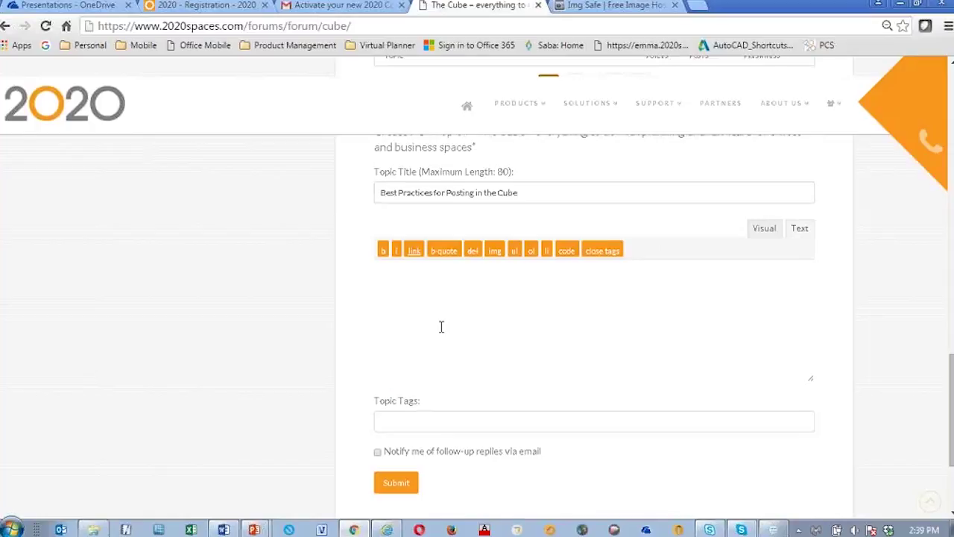
click(395, 271)
key(ctrl+v)
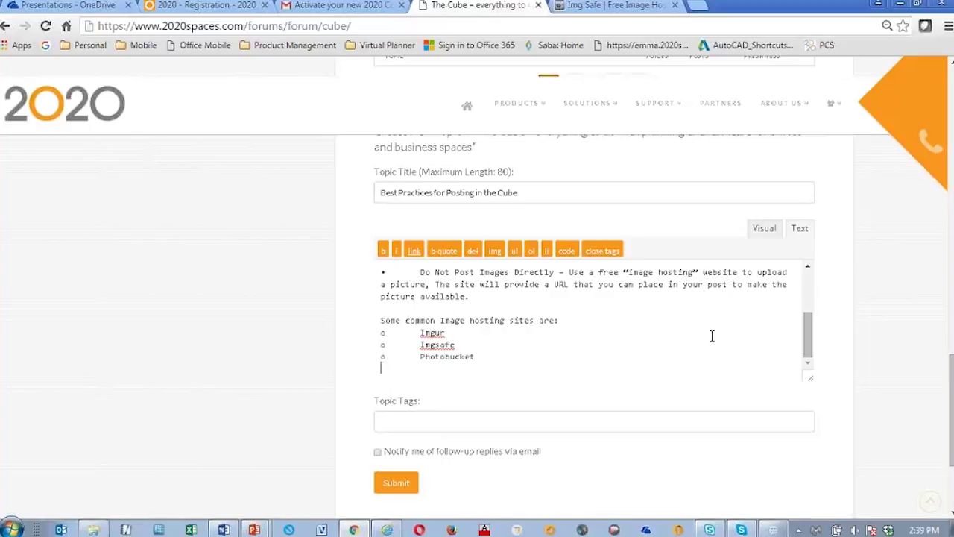
drag(810, 344, 809, 281)
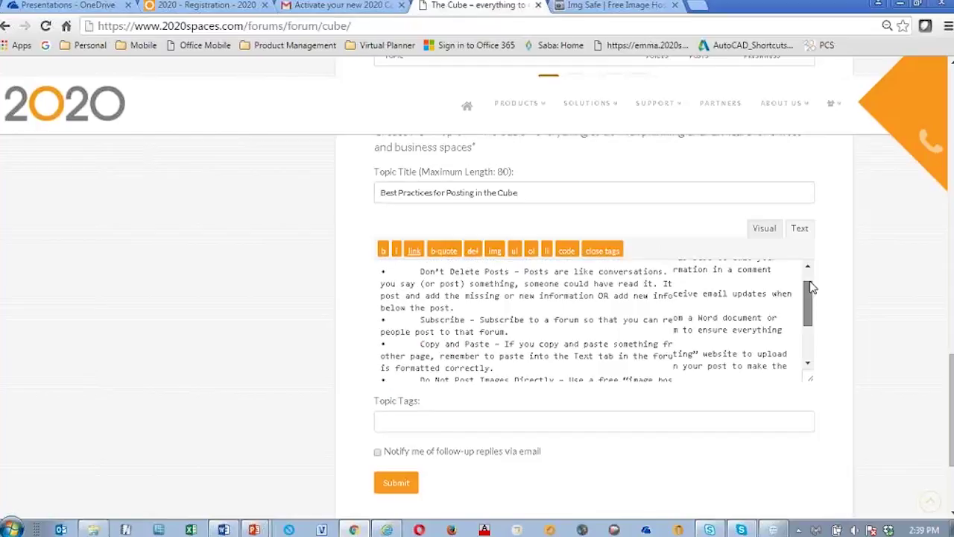
click(761, 229)
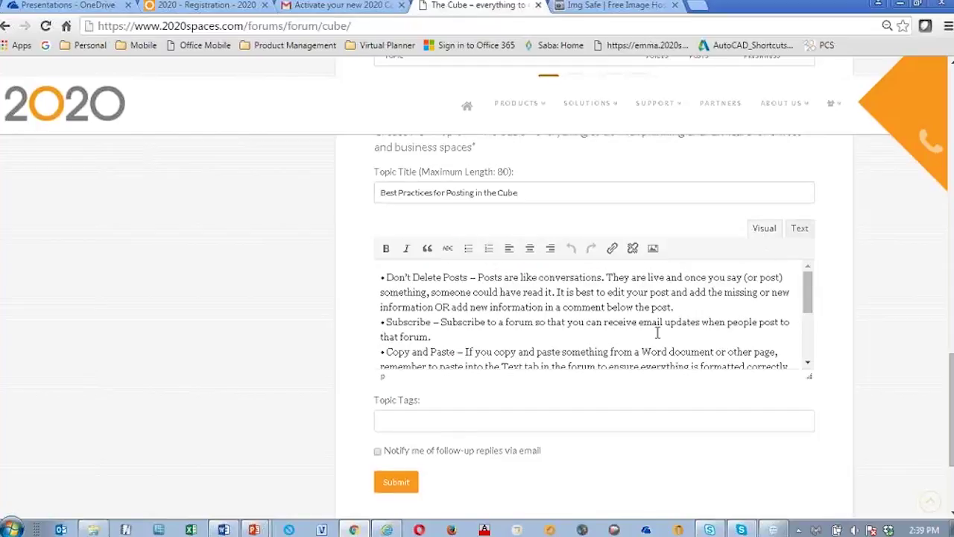
mouse_move(811, 304)
mouse_down()
mouse_move(810, 339)
mouse_move(810, 298)
mouse_up()
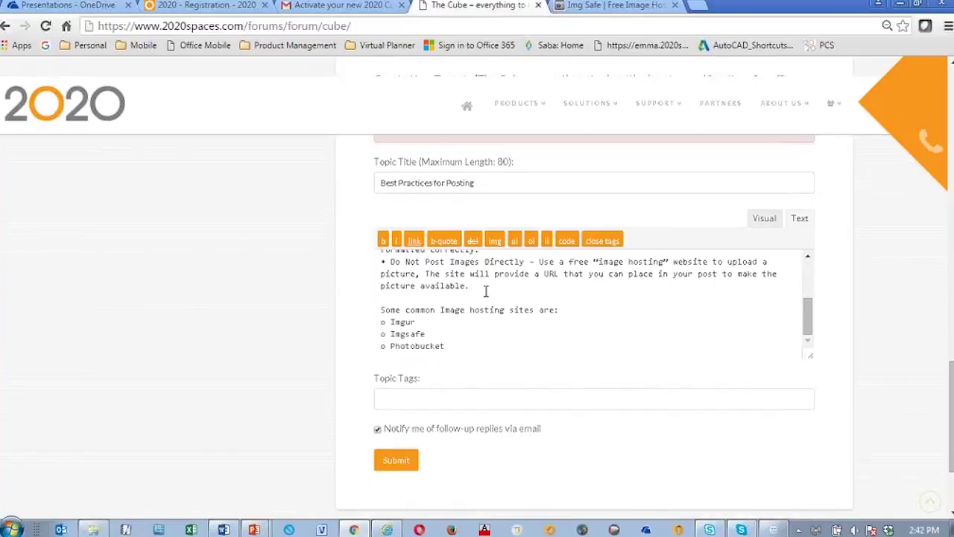
key(Return)
key(Return)
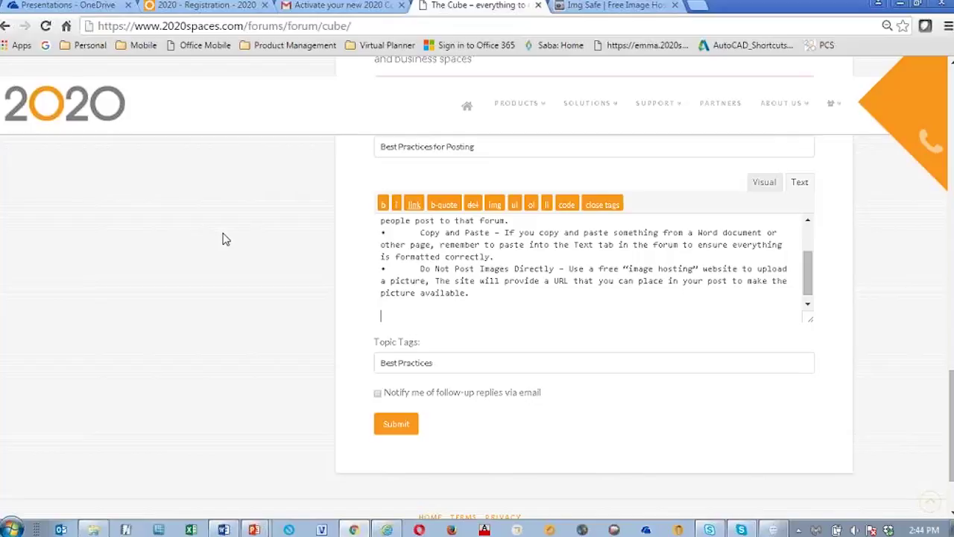
Step: Upload the image '0 Knoll Work Area 2.png' to ImgSafe
click(611, 6)
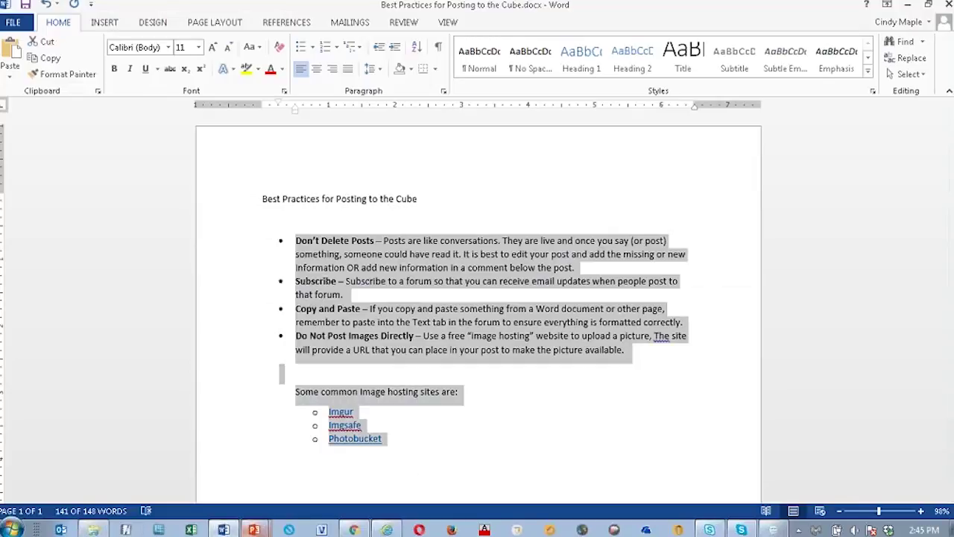
click(355, 528)
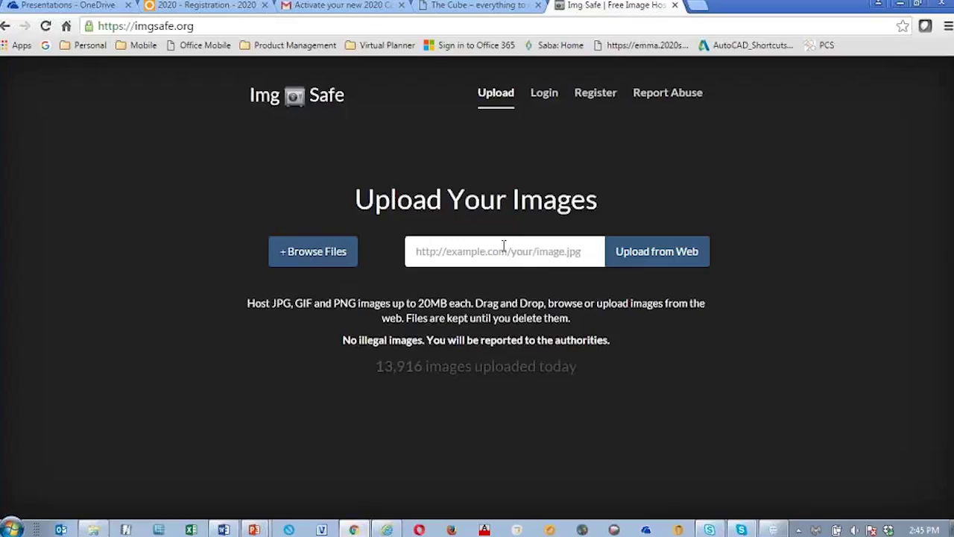
click(328, 257)
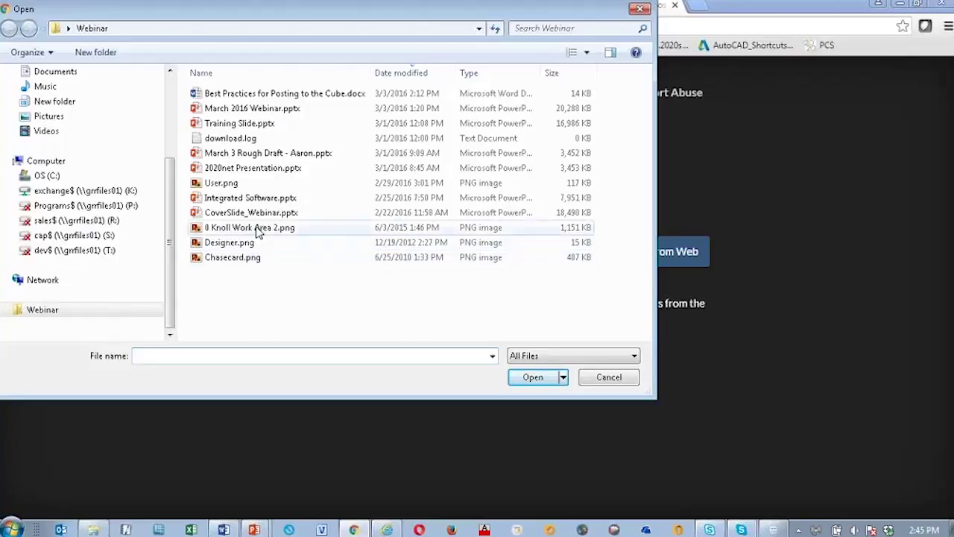
click(258, 234)
click(536, 380)
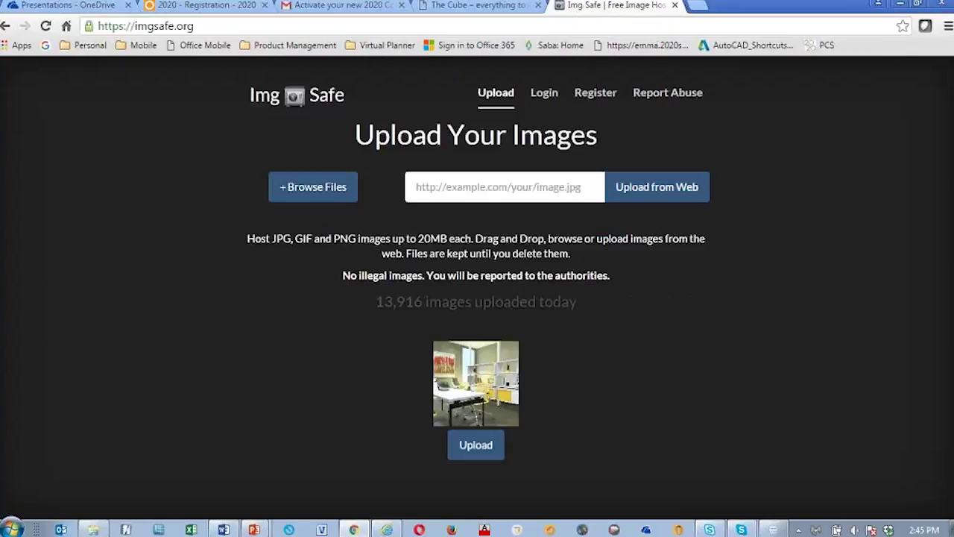
click(475, 451)
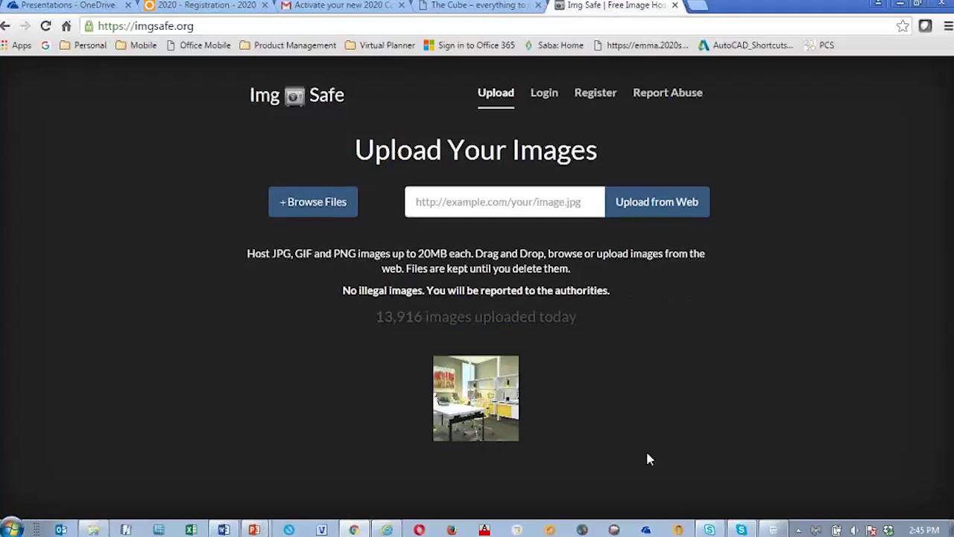
Step: Copy the hosted image's address i.imgsafe.org/4aa1b04.png and close its tab
click(489, 400)
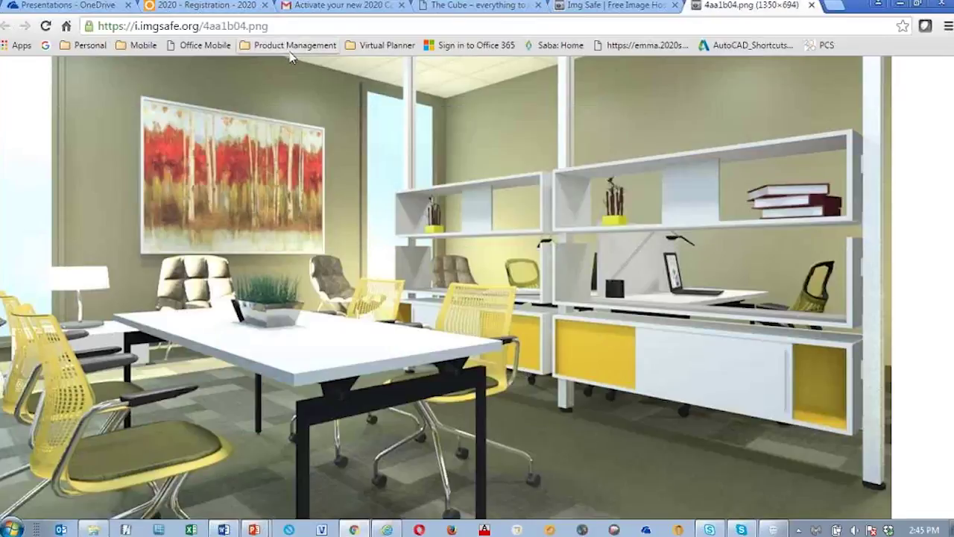
drag(292, 22, 97, 27)
key(ctrl+c)
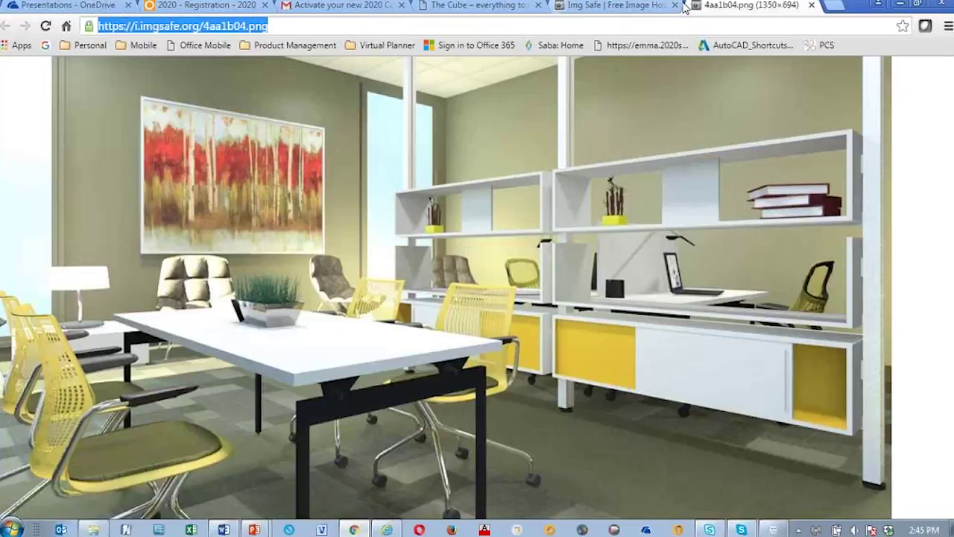
key(ctrl+w)
click(426, 6)
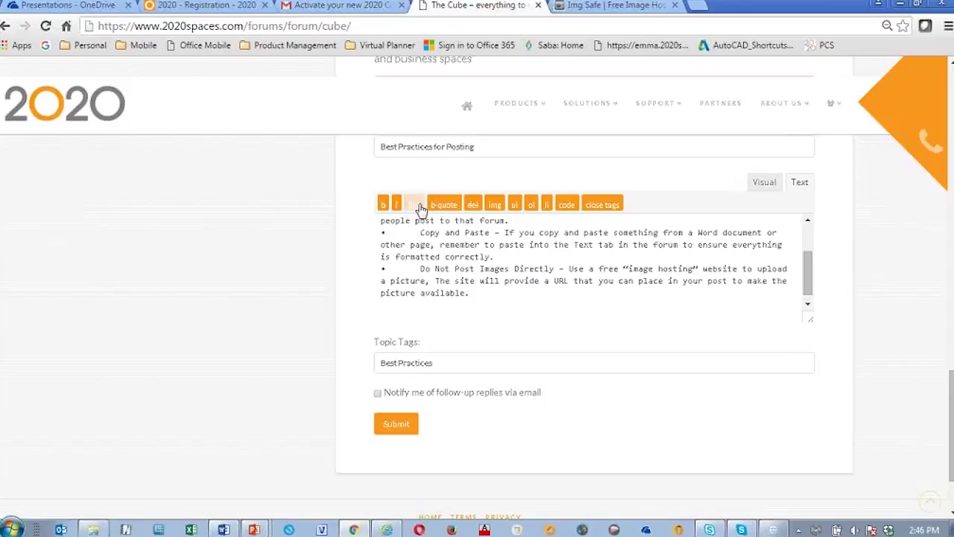
Step: On a new line, insert a 'My Picture' link to the ImgSafe image that opens in a new tab
key(Return)
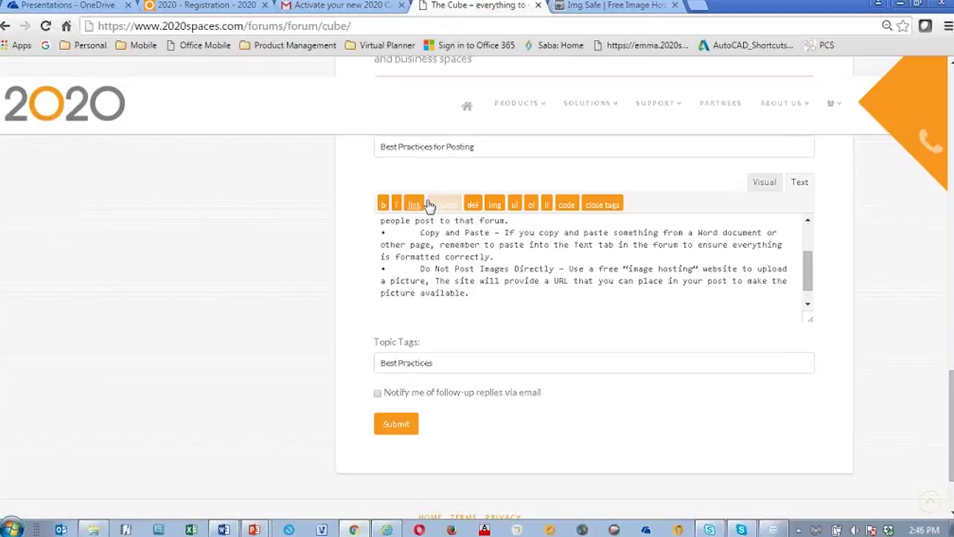
click(419, 205)
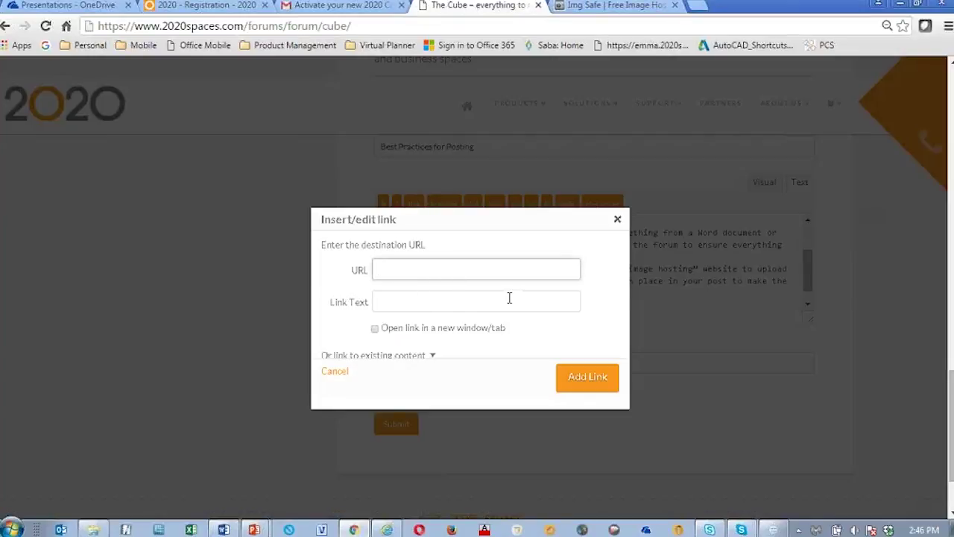
key(ctrl+v)
click(420, 301)
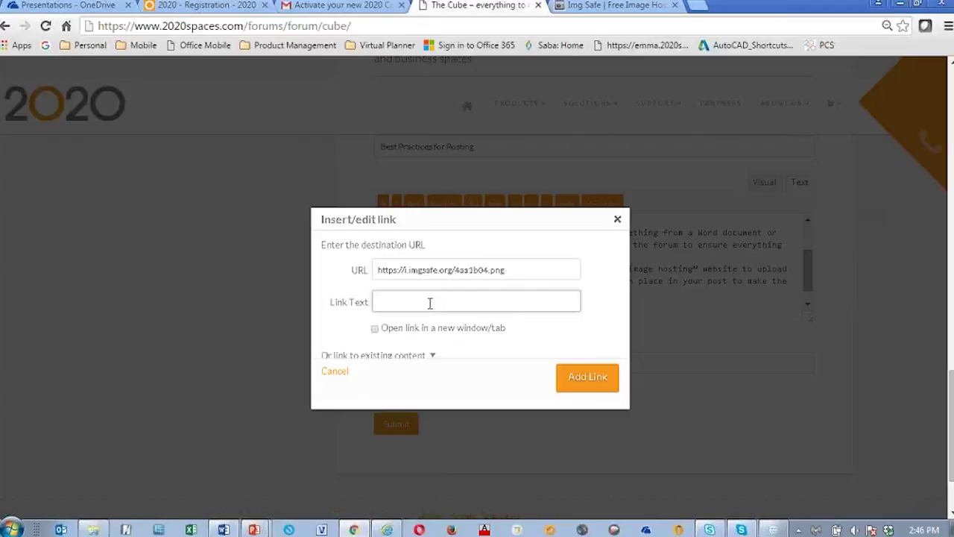
text(My Picture)
click(376, 330)
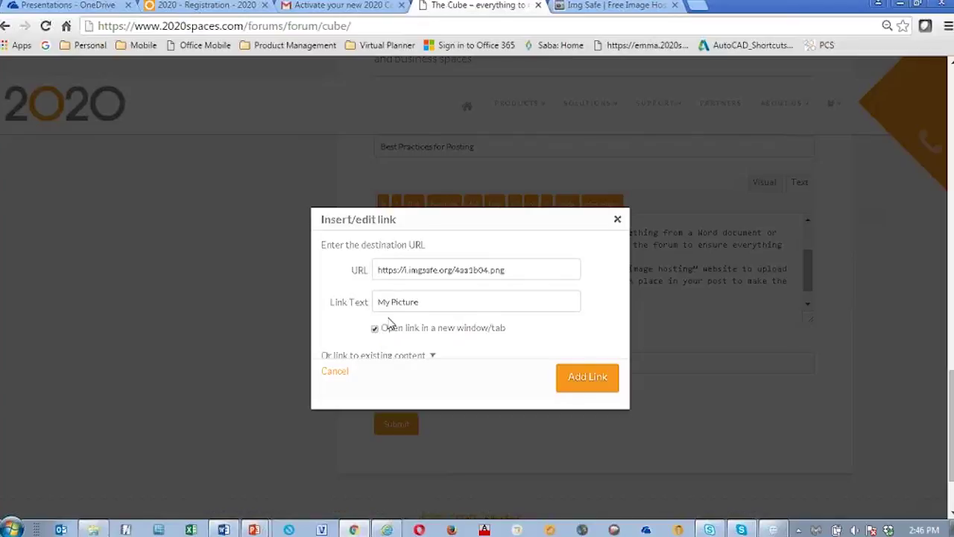
scroll(500, 347, down, 2)
click(588, 382)
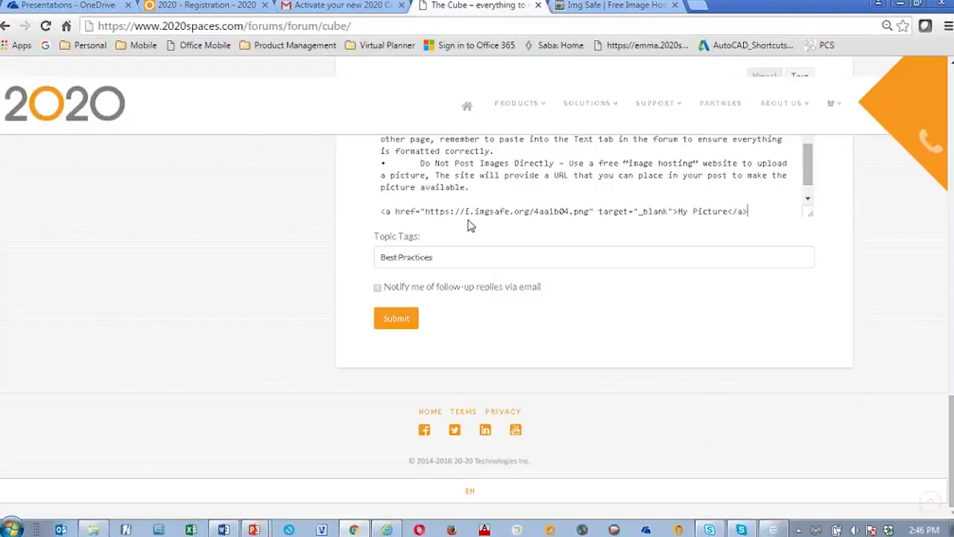
scroll(737, 194, down, 1)
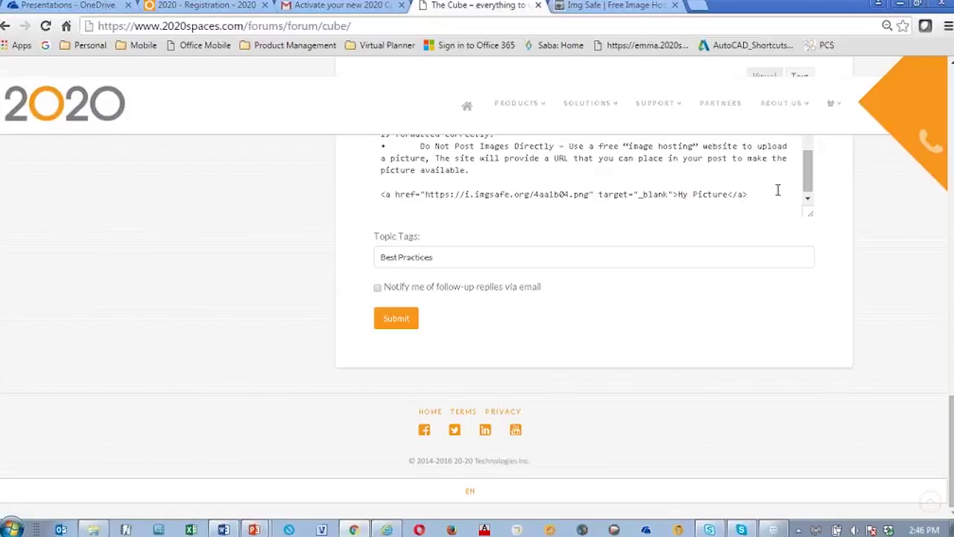
scroll(808, 186, up, 4)
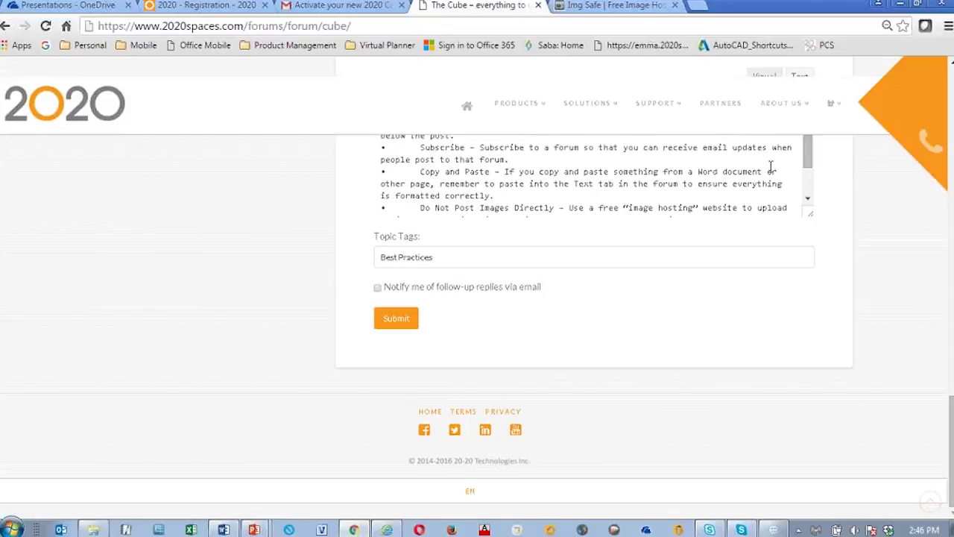
click(391, 319)
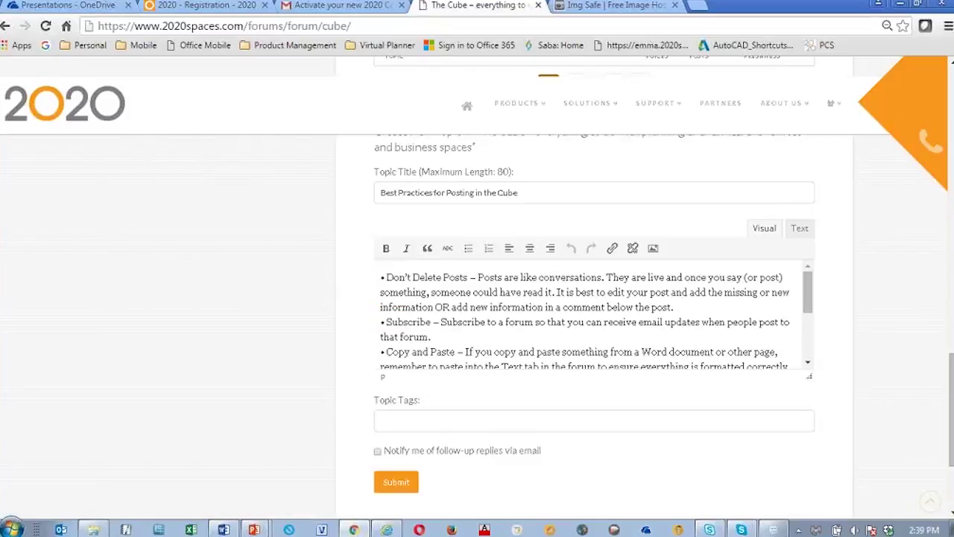
Step: Tag the topic 'Best Practices' and 'The Cube', enable email reply notifications, and submit it
click(405, 420)
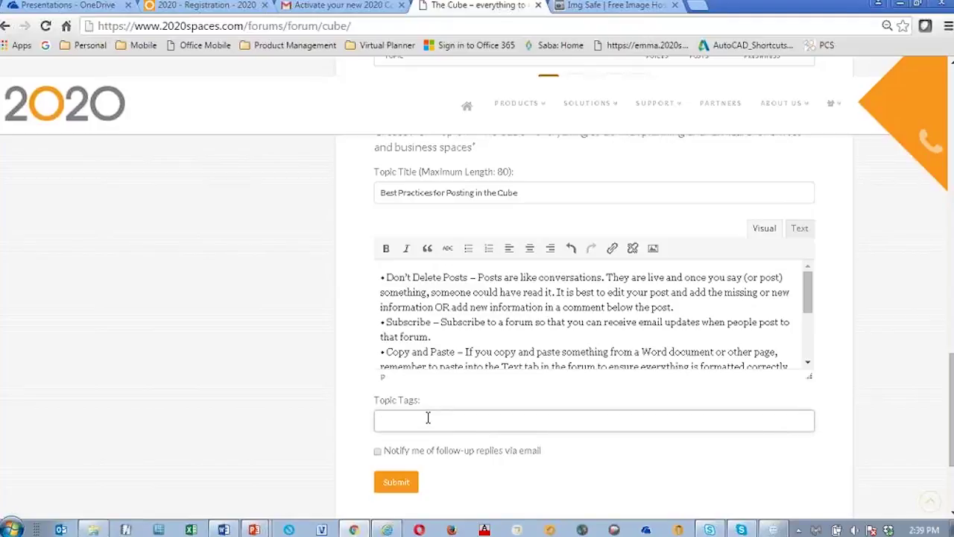
text(Best)
text( Par)
key(BackSpace)
key(BackSpace)
text(ractices)
key(Return)
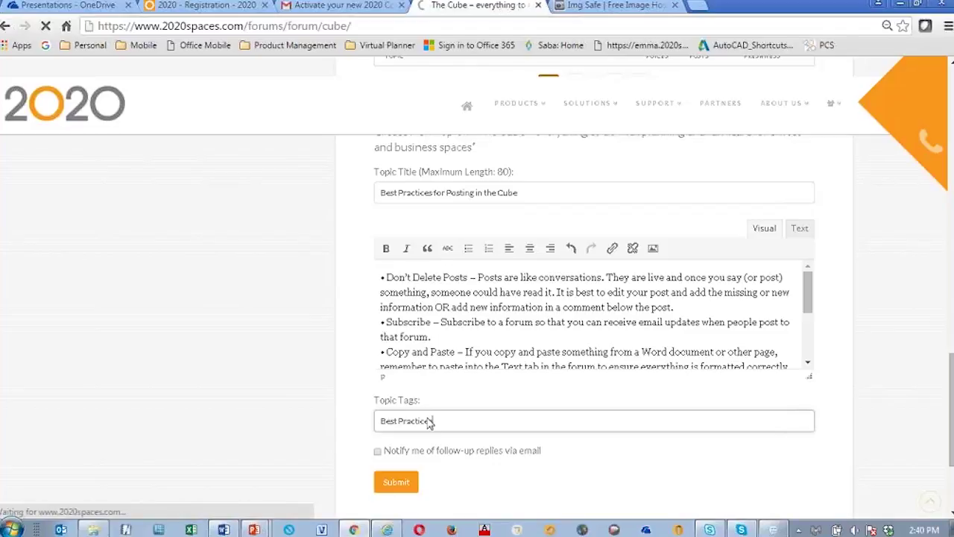
scroll(710, 248, down, 3)
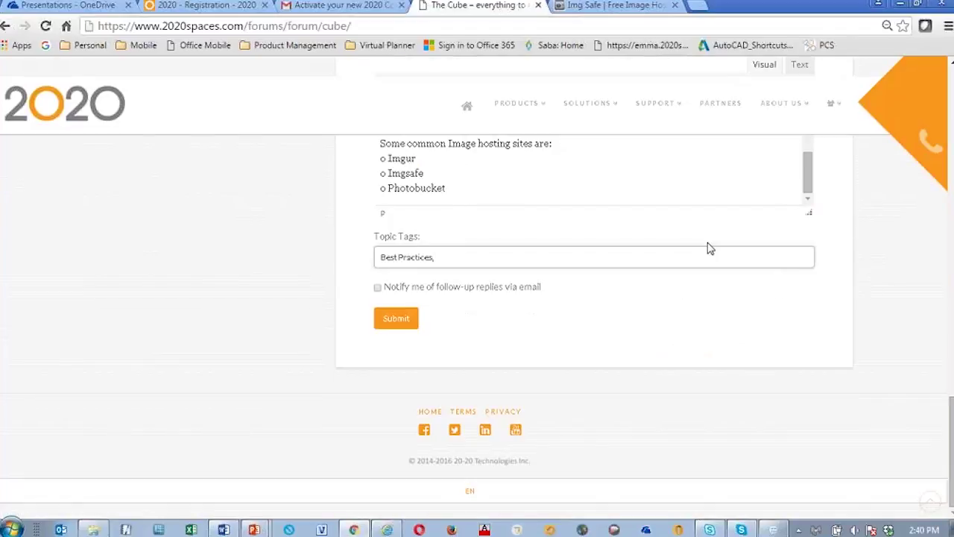
text(The Cube)
click(379, 289)
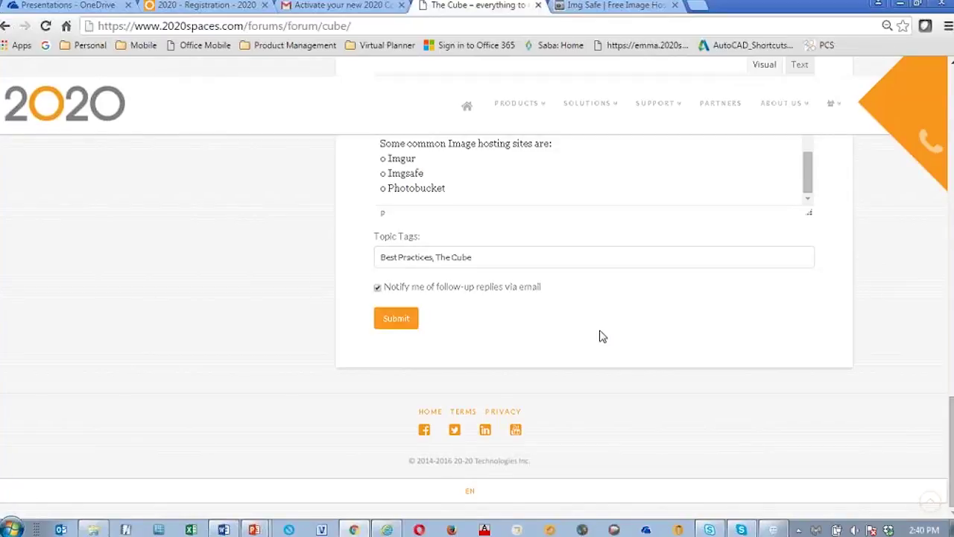
click(399, 321)
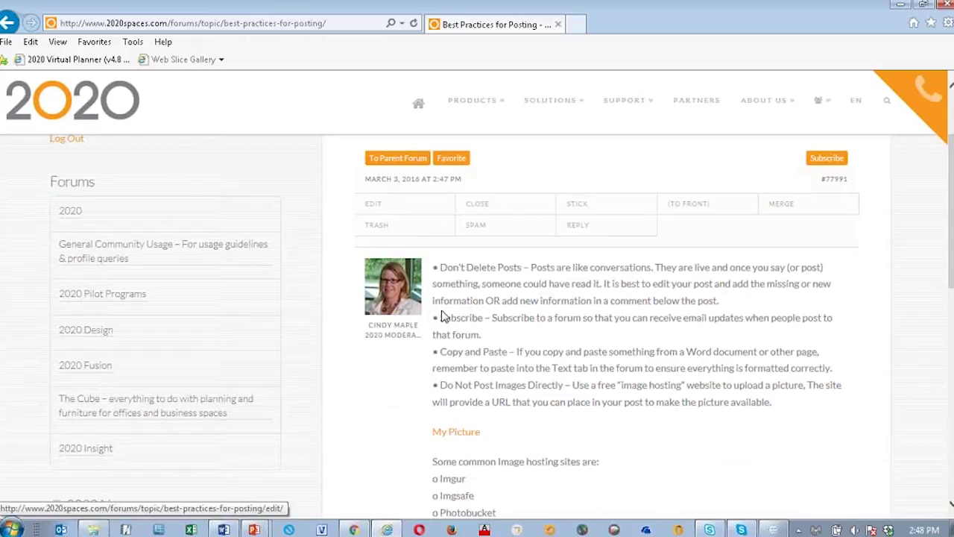
Step: Open the posted topic's My Picture link to verify the image, then close the i.imgsafe.org tab
scroll(537, 268, down, 1)
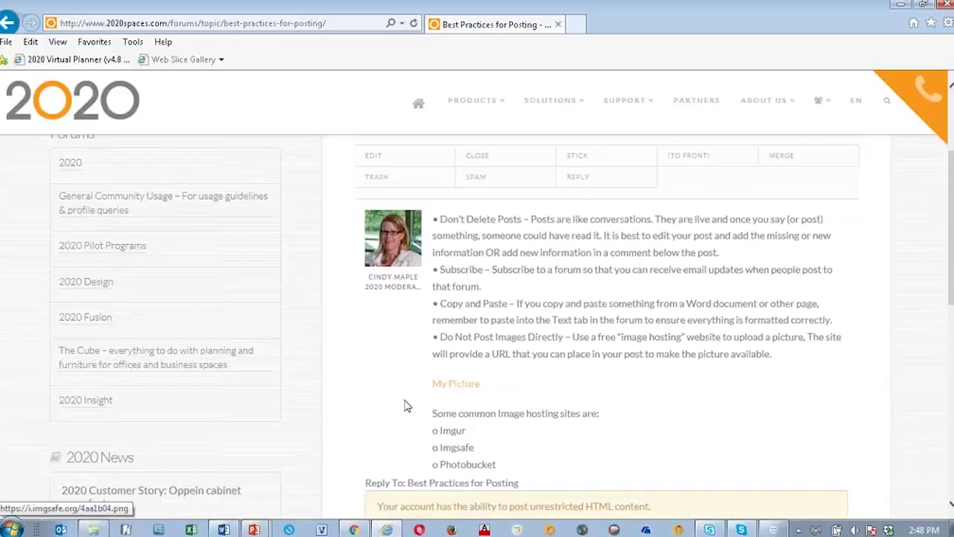
click(458, 385)
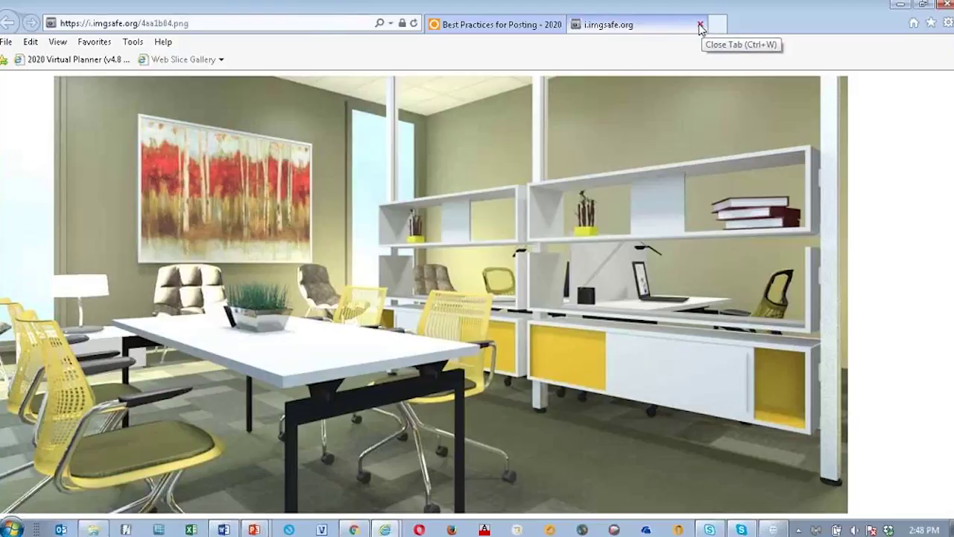
click(701, 26)
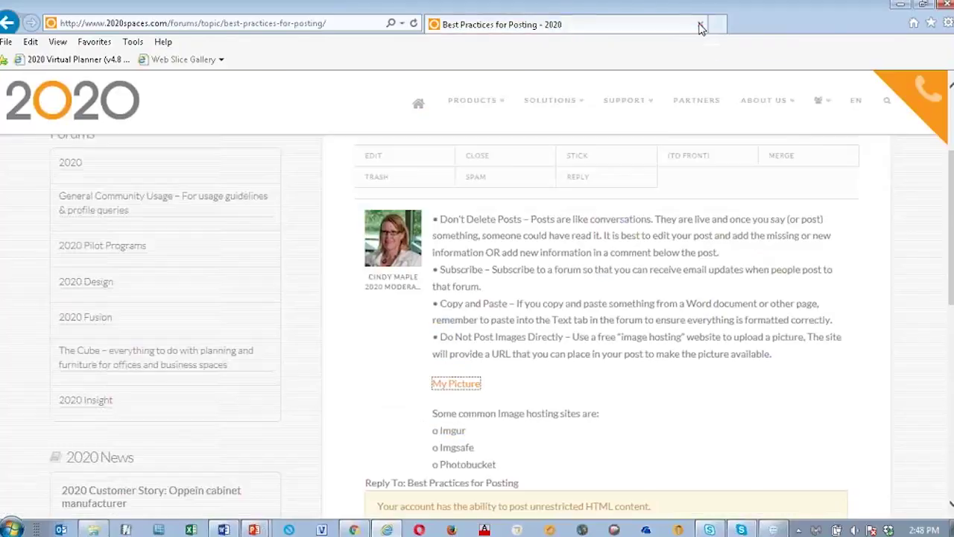
scroll(753, 386, down, 3)
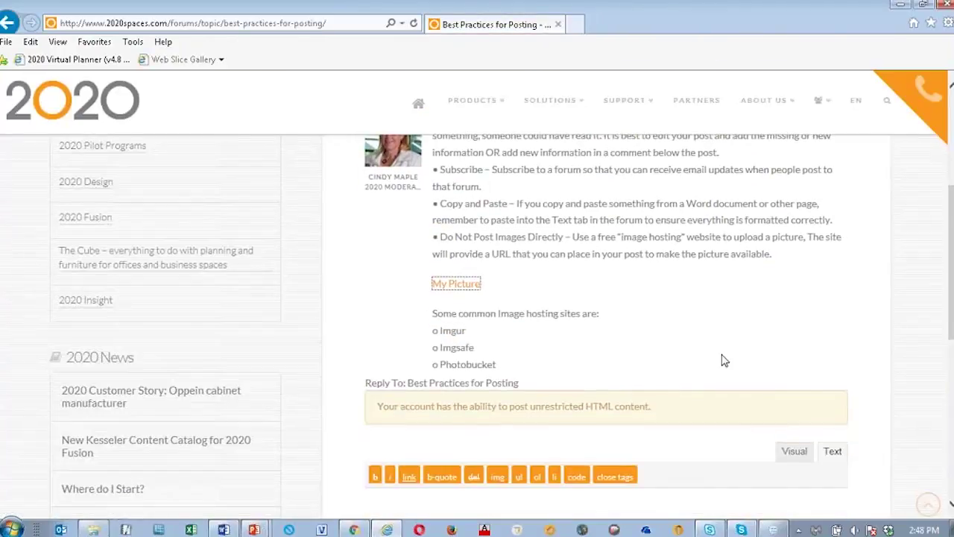
scroll(754, 356, up, 3)
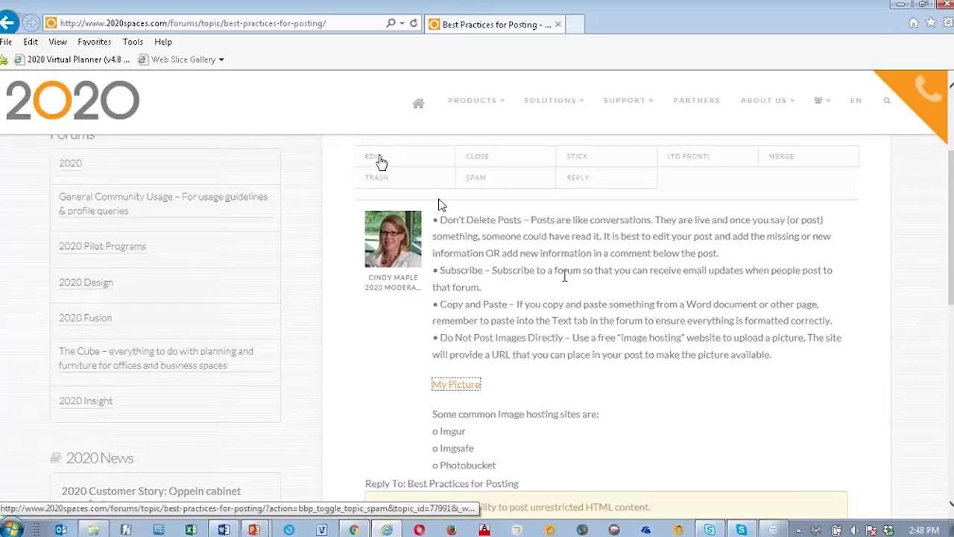
Step: Edit the posted topic, select the word Imgsafe, and start inserting a link
scroll(641, 302, up, 3)
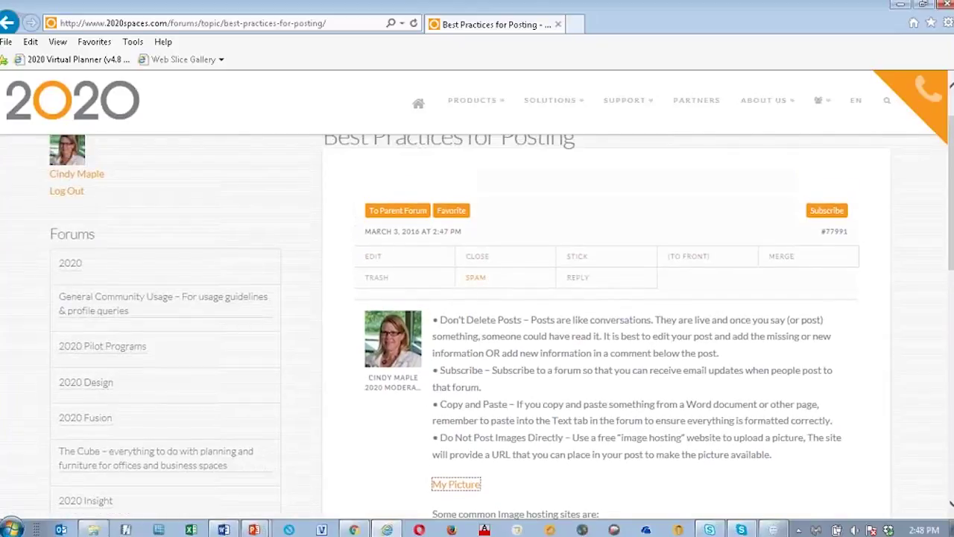
scroll(447, 272, down, 1)
click(375, 240)
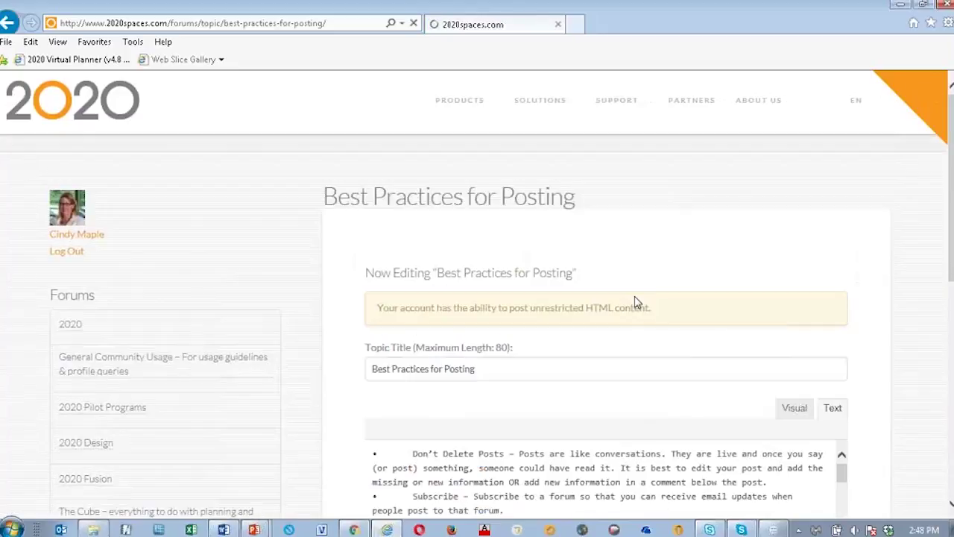
scroll(705, 343, down, 2)
scroll(732, 340, down, 8)
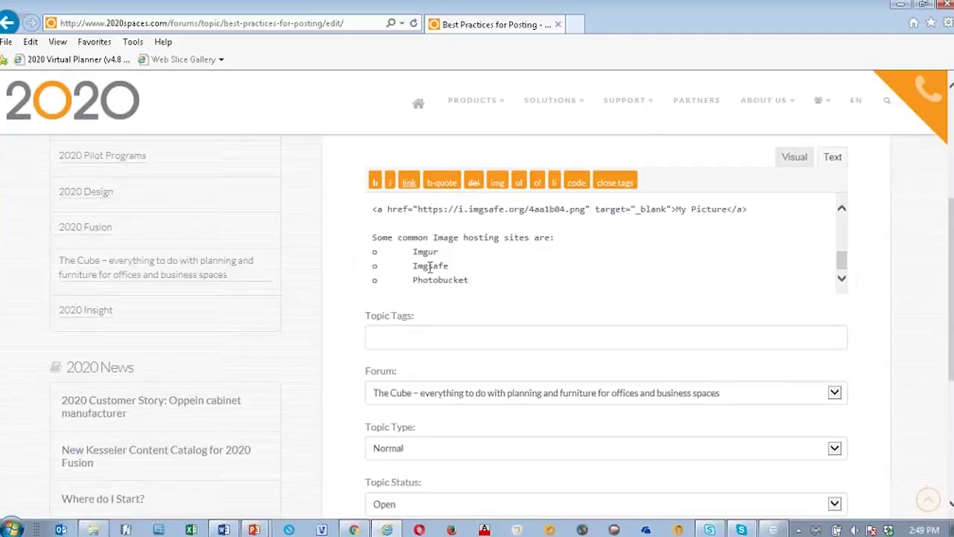
drag(452, 267, 378, 268)
click(409, 182)
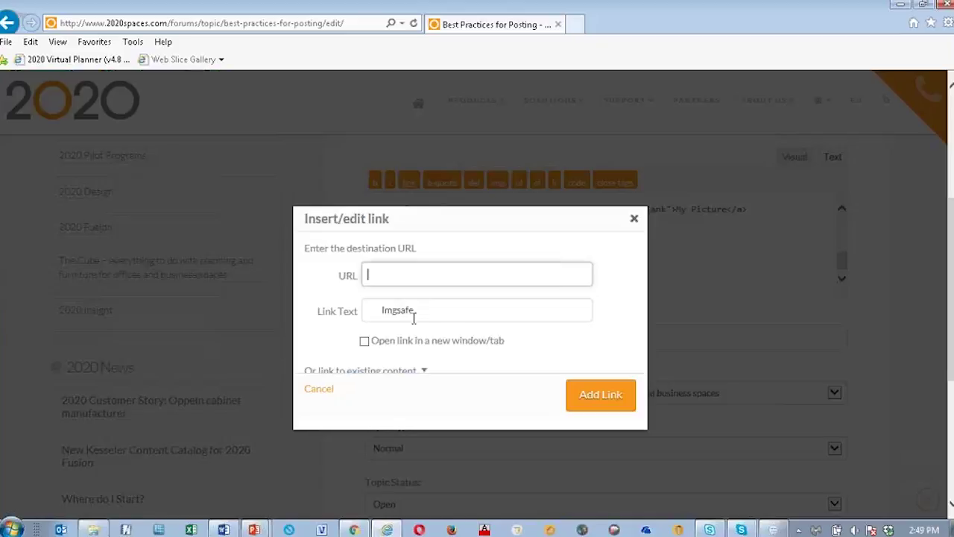
click(354, 529)
click(613, 5)
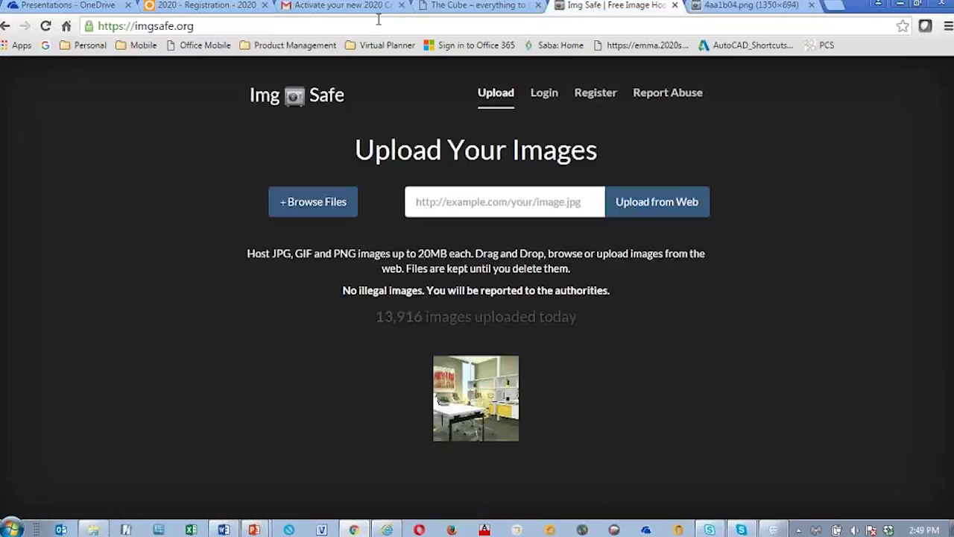
click(208, 27)
key(ctrl+c)
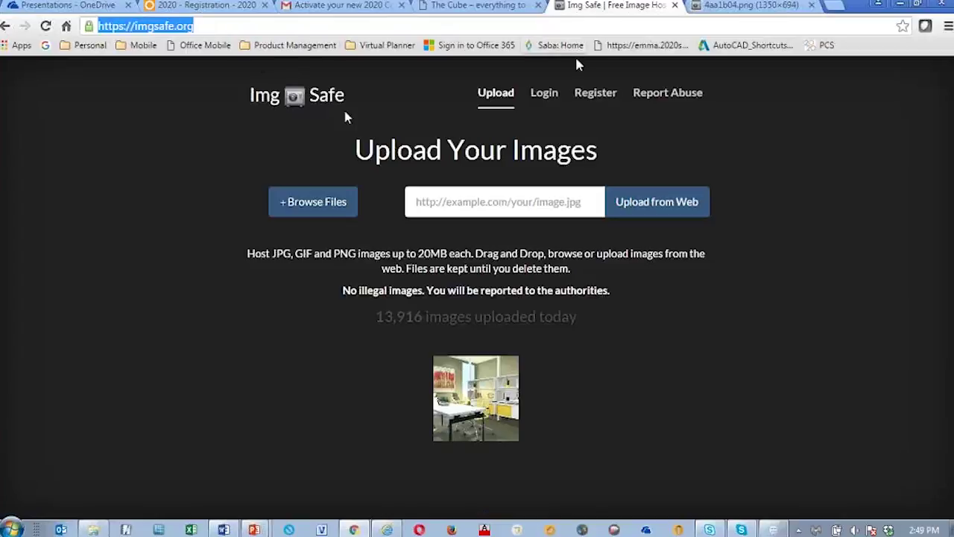
click(387, 530)
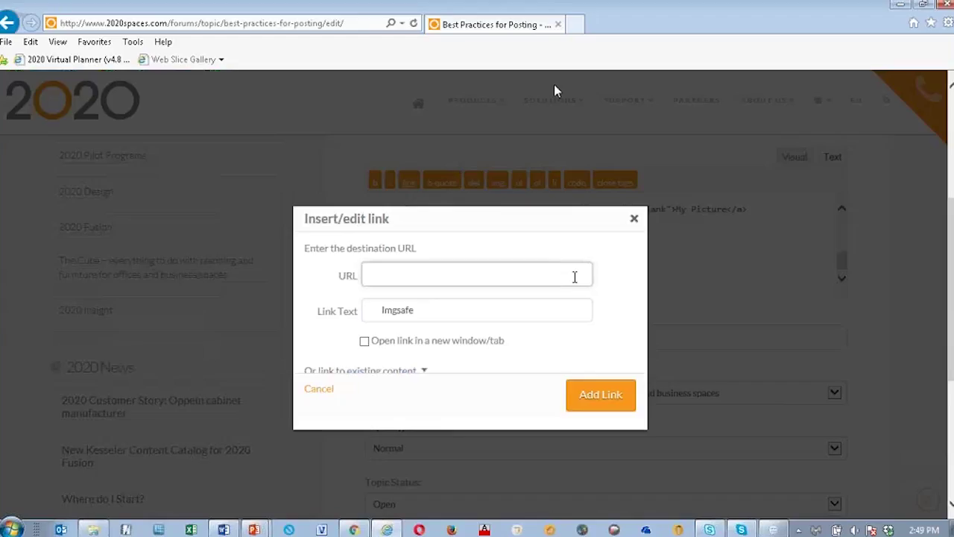
click(402, 270)
key(ctrl+v)
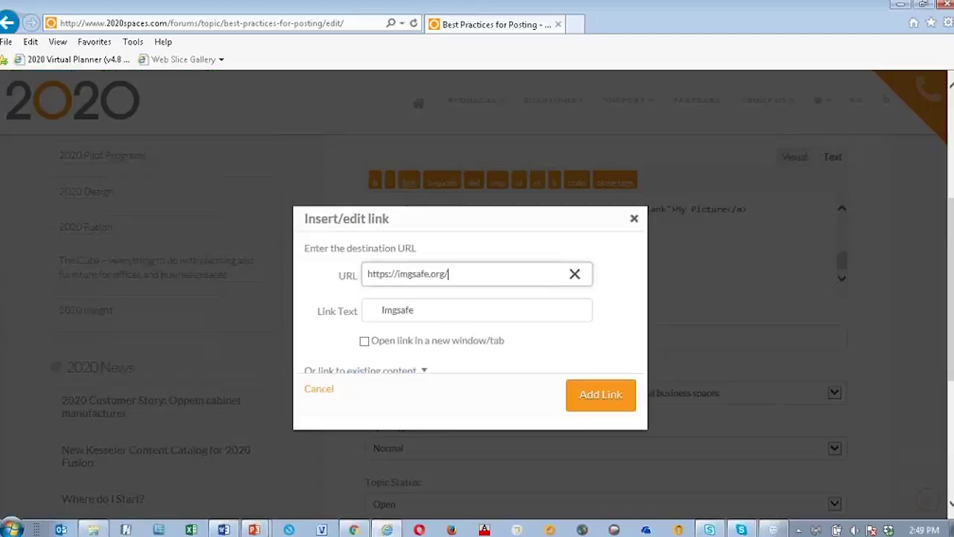